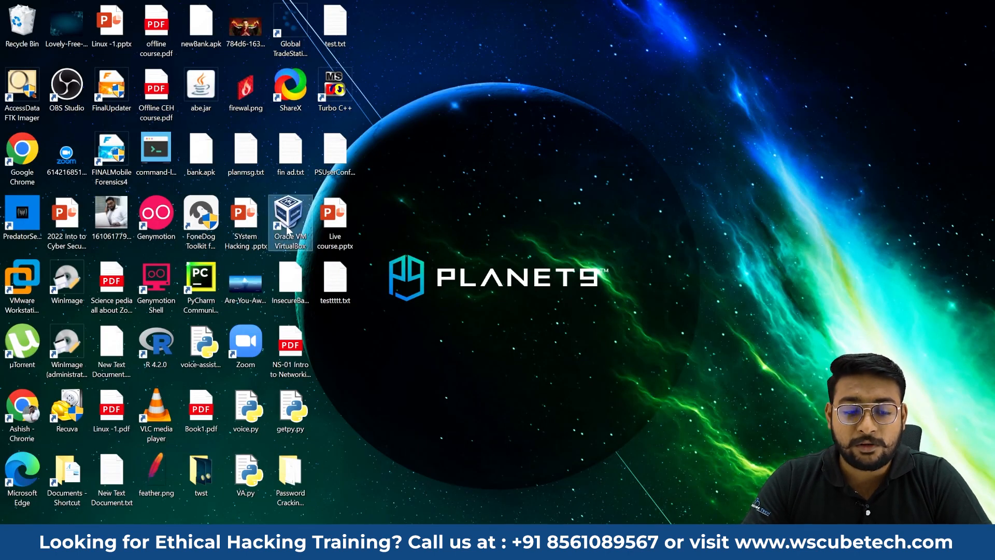
# Step: Launch Oracle VM VirtualBox from the desktop and start creating a new virtual machine
pyautogui.doubleClick(286, 228)
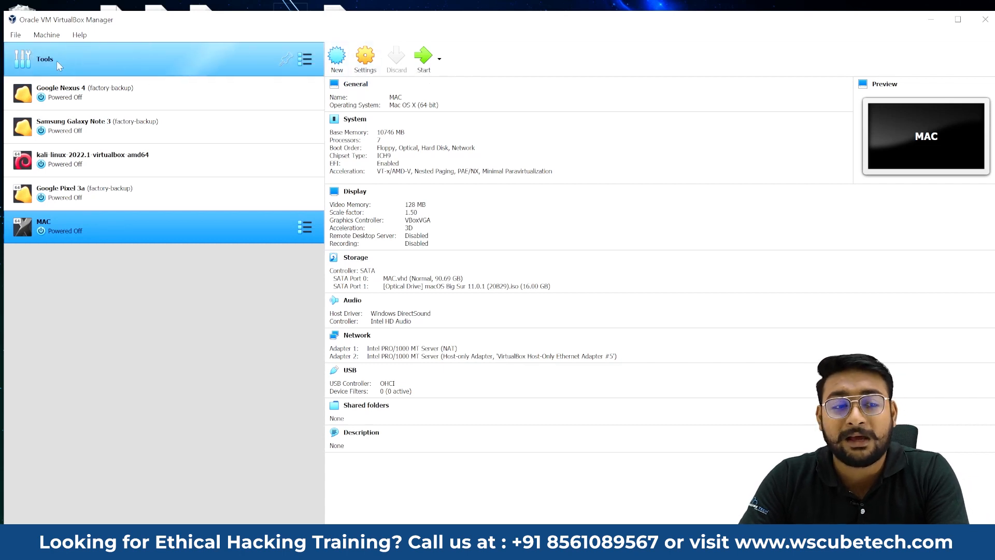
pyautogui.click(20, 35)
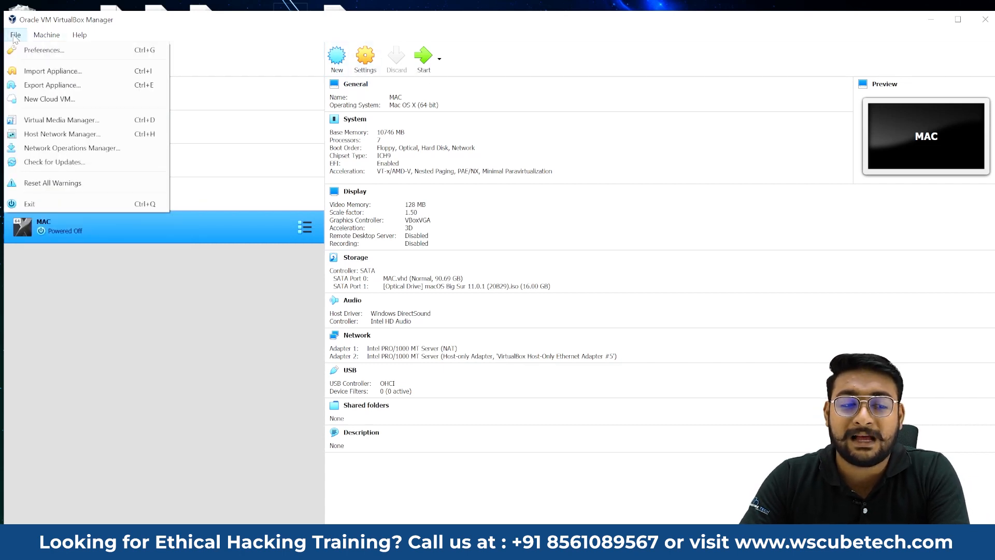
pyautogui.moveTo(46, 36)
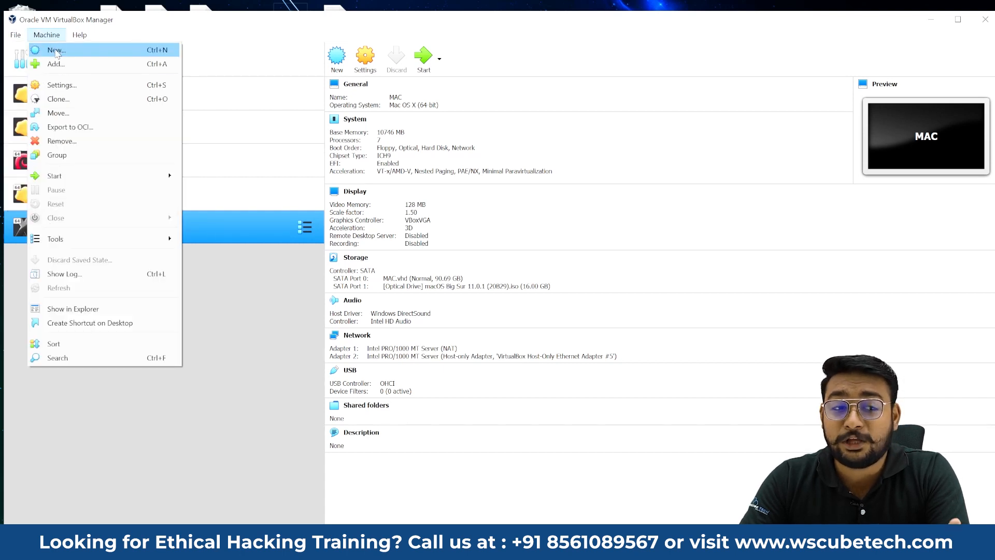
pyautogui.click(93, 50)
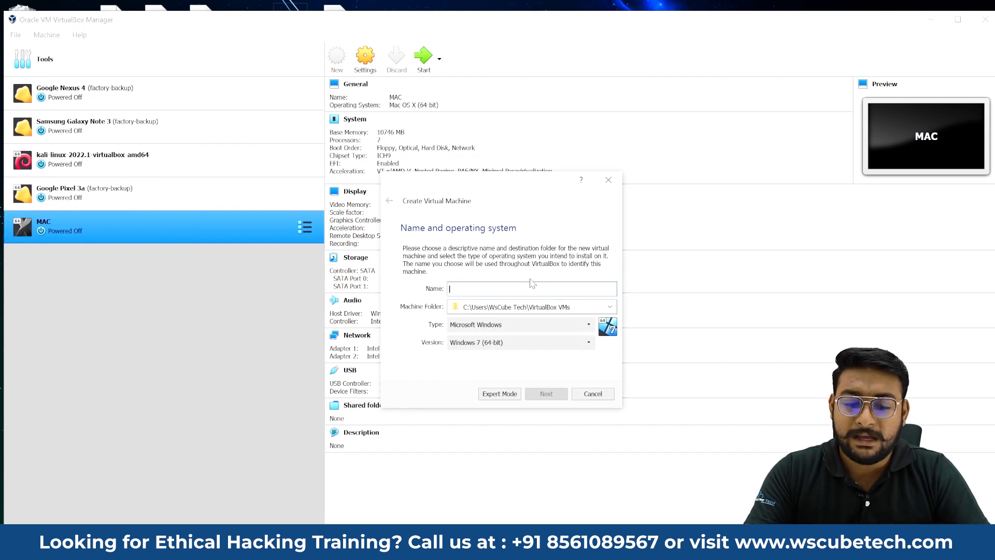
# Step: Name the new virtual machine MACOS and choose Mac OS X (64-bit) as its version
pyautogui.click(506, 290)
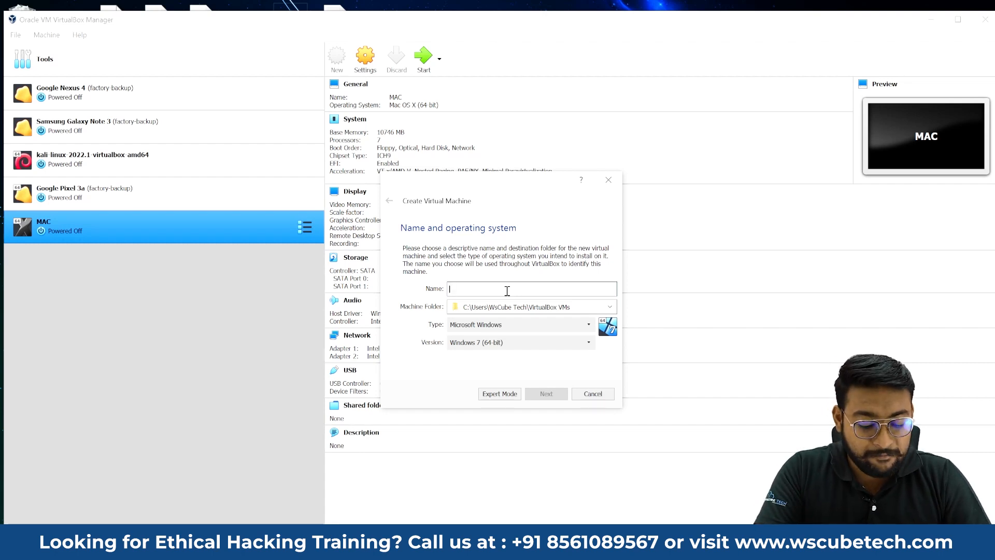
pyautogui.write('MACOS')
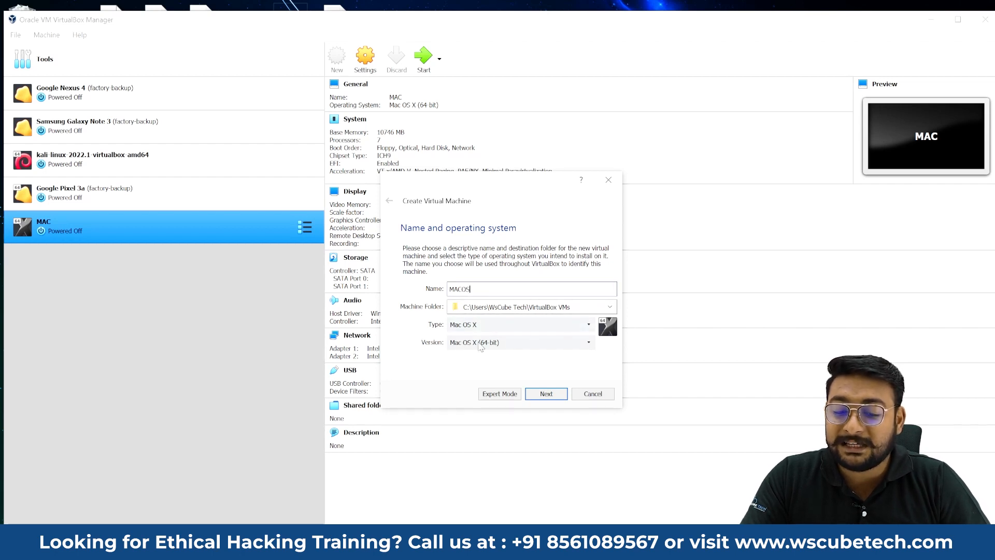
pyautogui.click(498, 344)
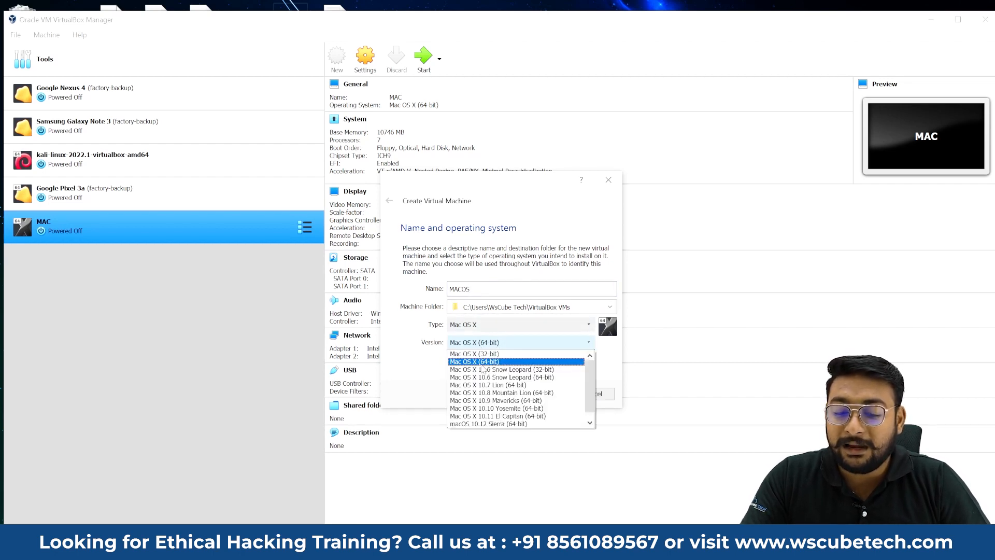
pyautogui.scroll(-1, 487, 377)
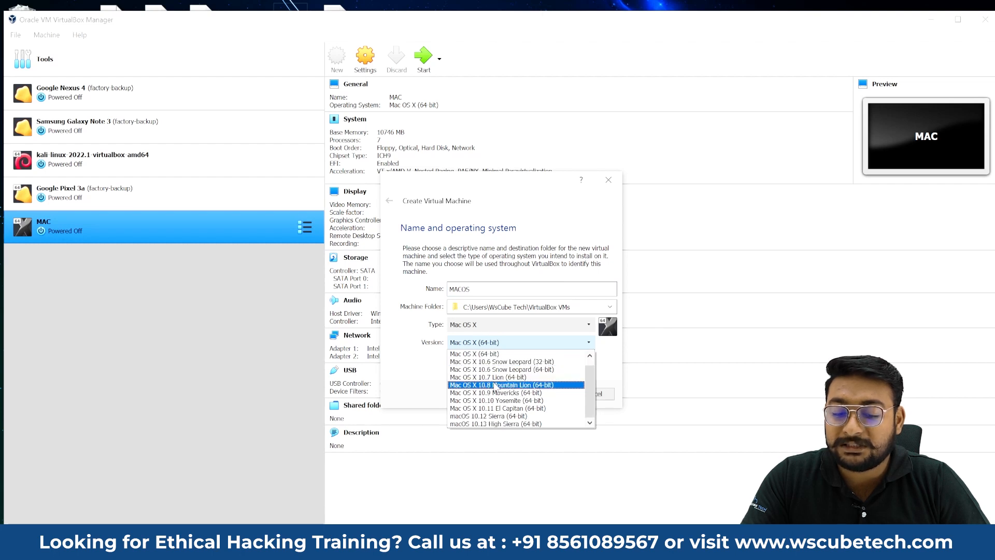
pyautogui.scroll(1, 494, 383)
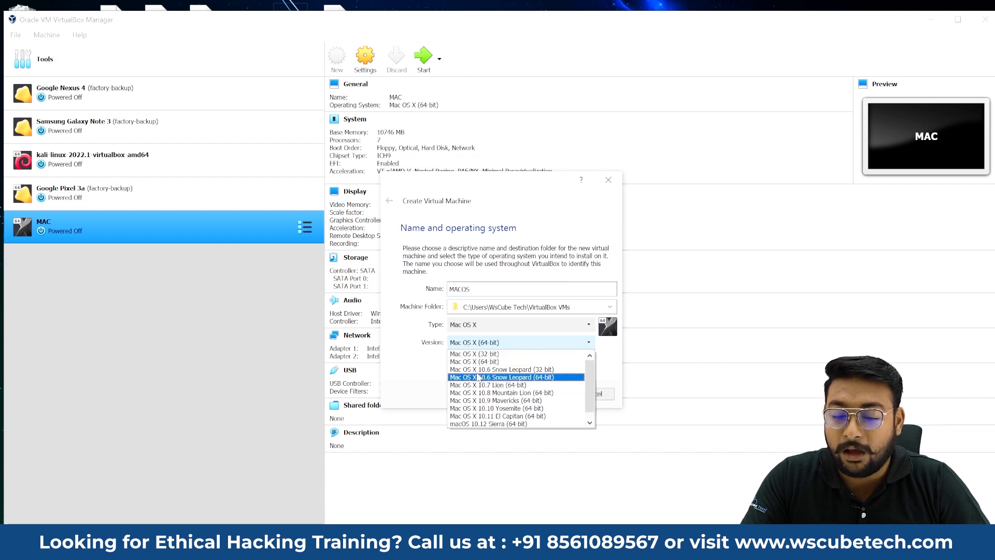
pyautogui.click(479, 363)
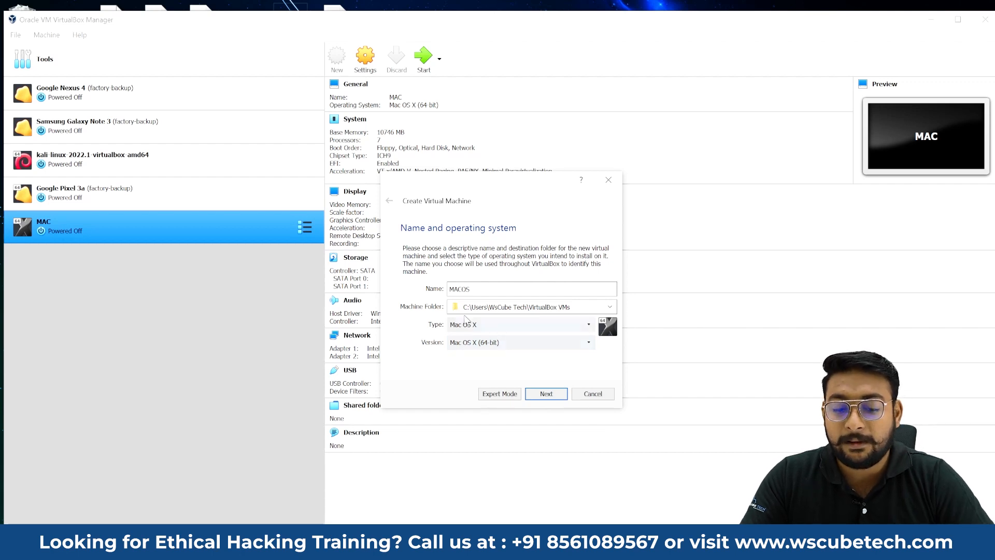
# Step: Allocate 10370 MB of memory to the new virtual machine and continue to the hard disk setup
pyautogui.click(546, 394)
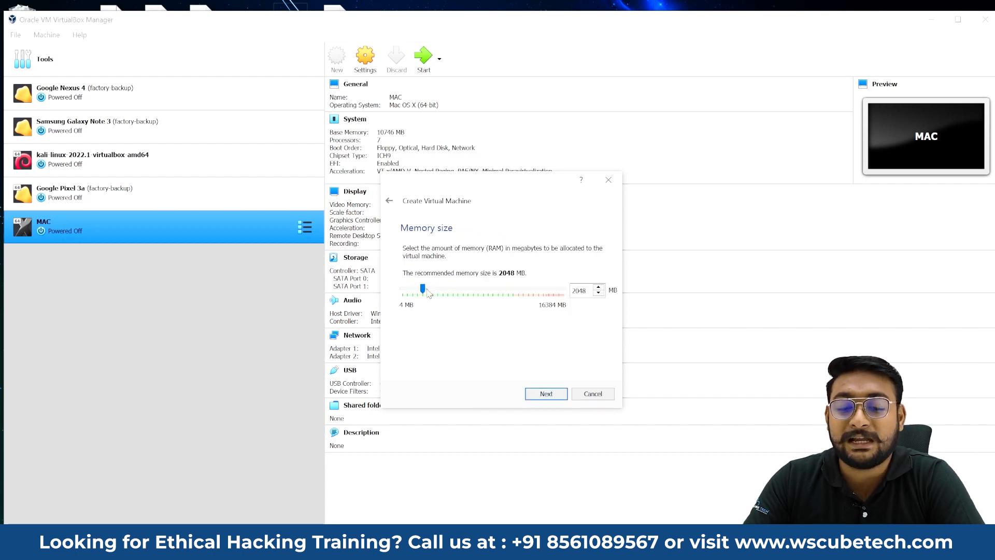
pyautogui.moveTo(427, 293); pyautogui.dragTo(504, 294)
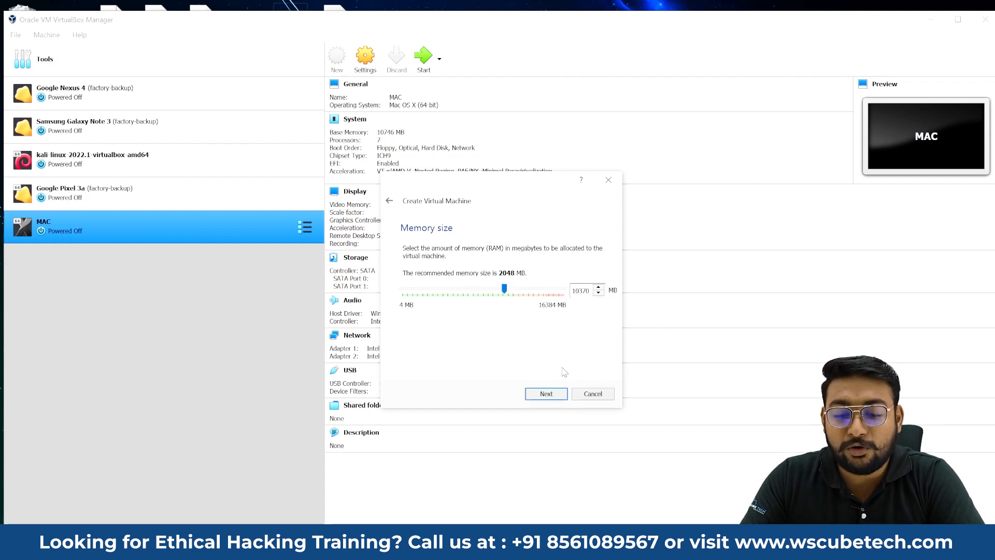
pyautogui.click(546, 396)
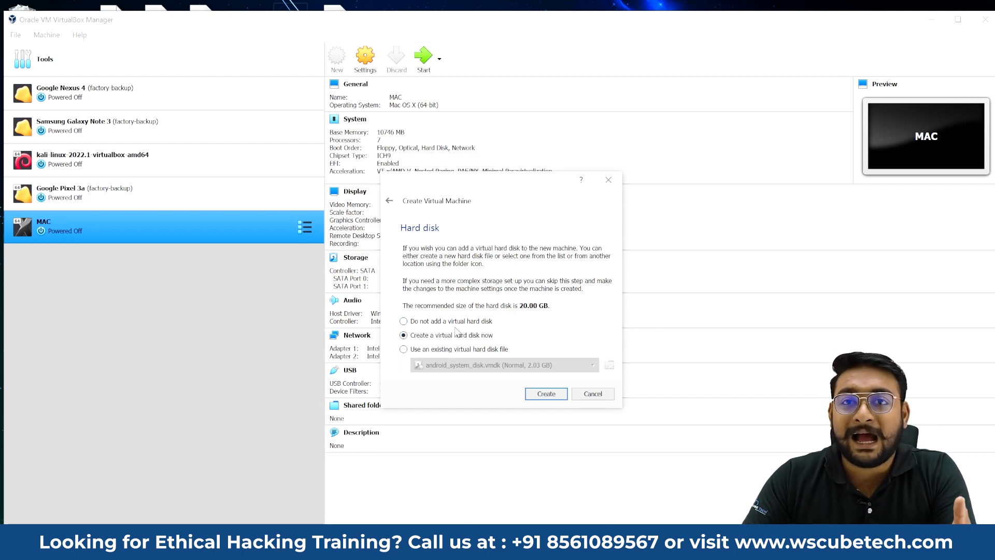
# Step: Create a dynamically allocated VHD virtual hard disk of about 109 GB for the MACOS machine
pyautogui.click(546, 394)
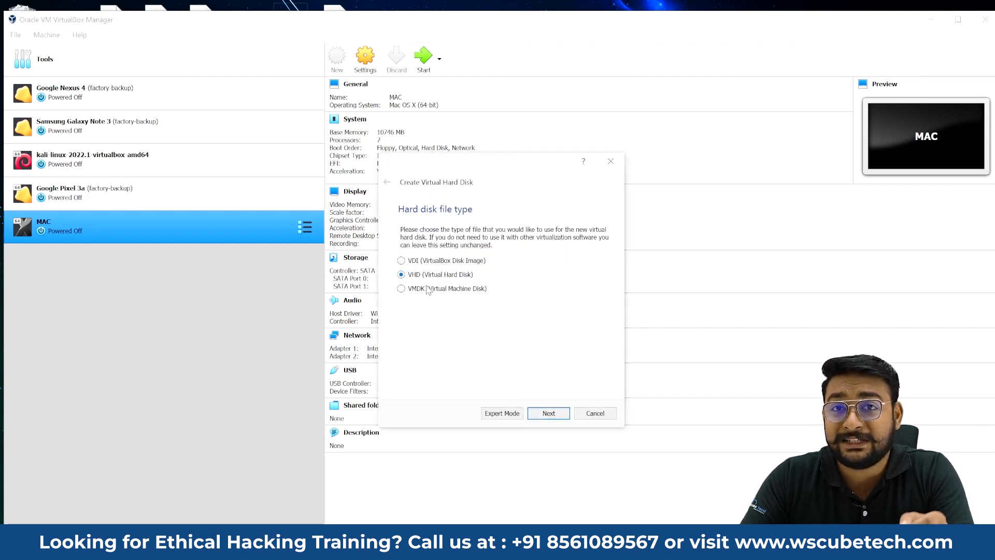
pyautogui.click(549, 413)
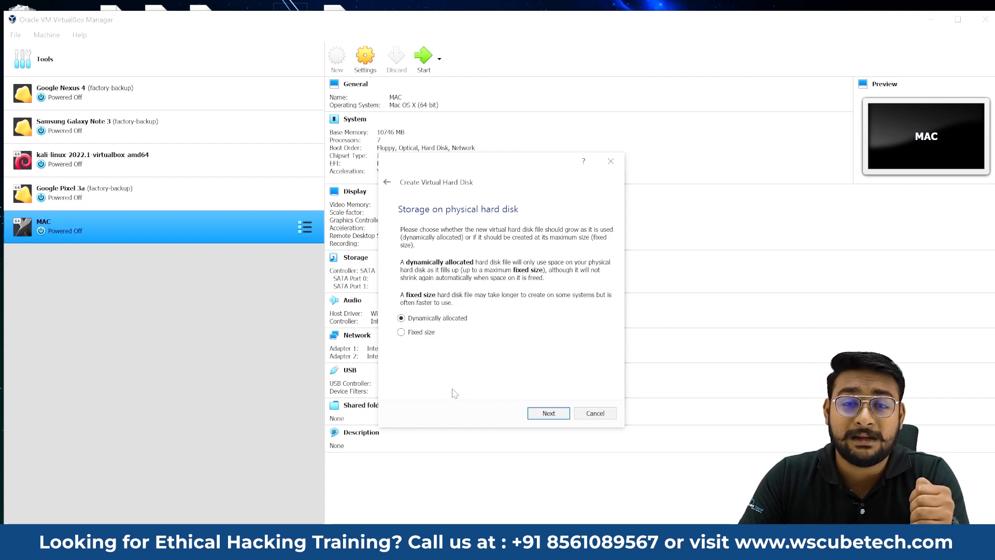
pyautogui.click(547, 413)
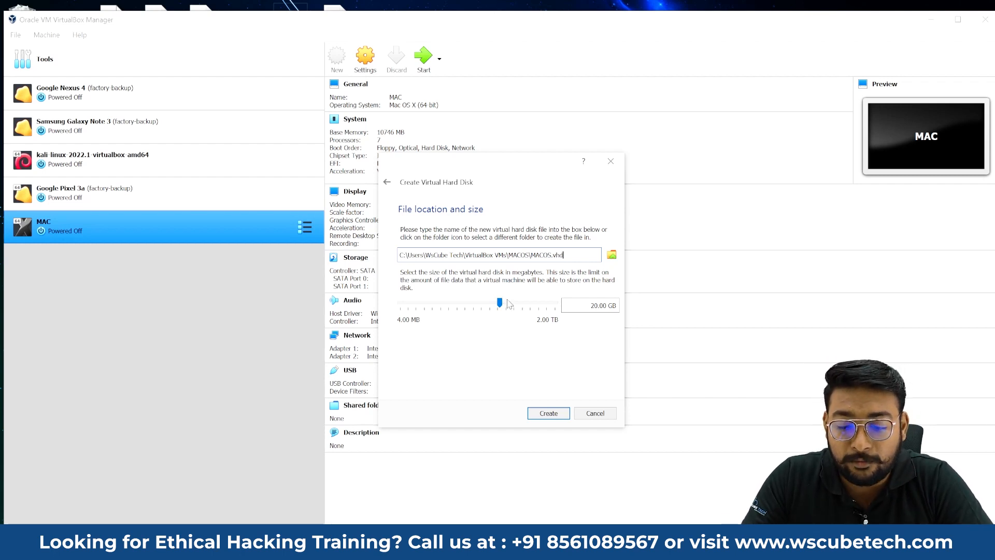
pyautogui.moveTo(500, 303); pyautogui.dragTo(521, 311)
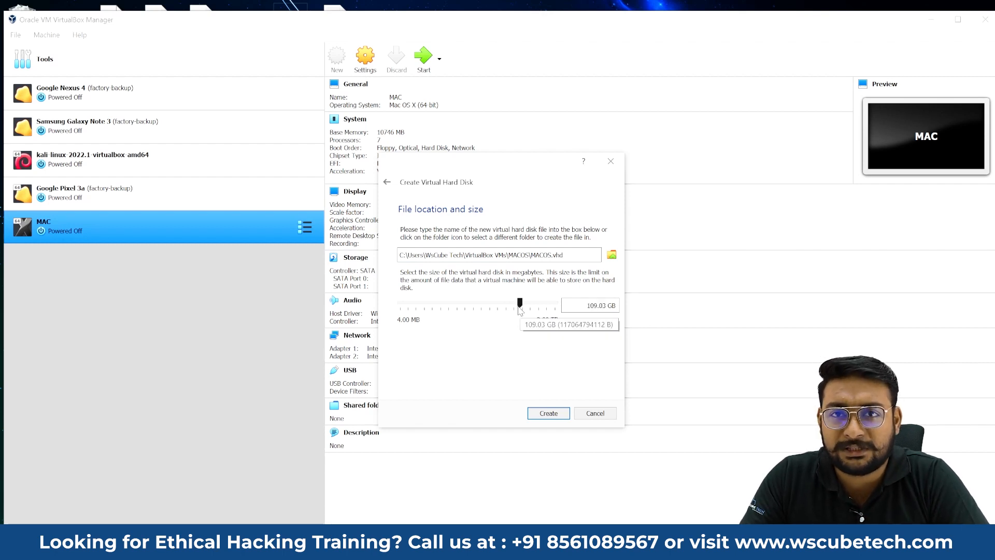
pyautogui.click(549, 413)
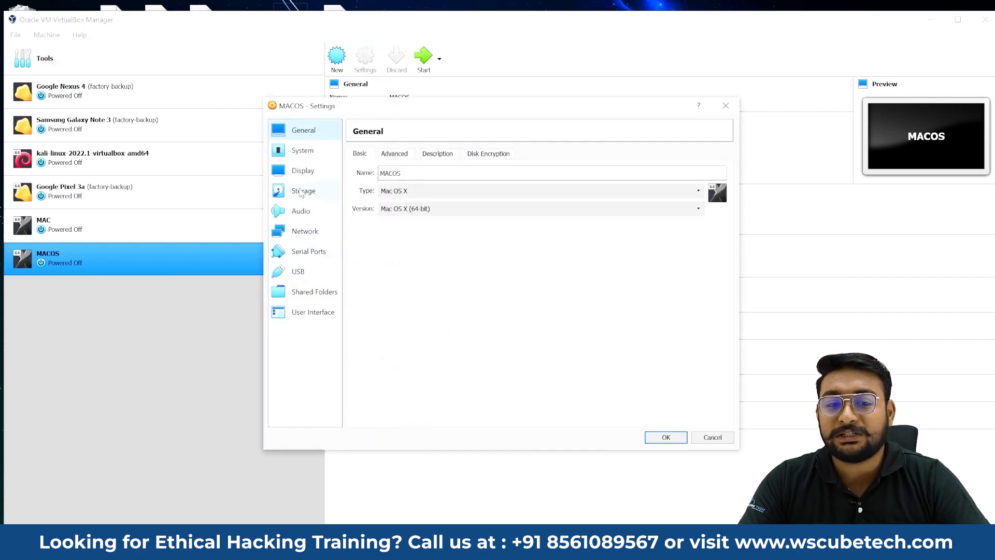
# Step: Set the MACOS machine's processor count to 8 and check its acceleration settings
pyautogui.click(303, 151)
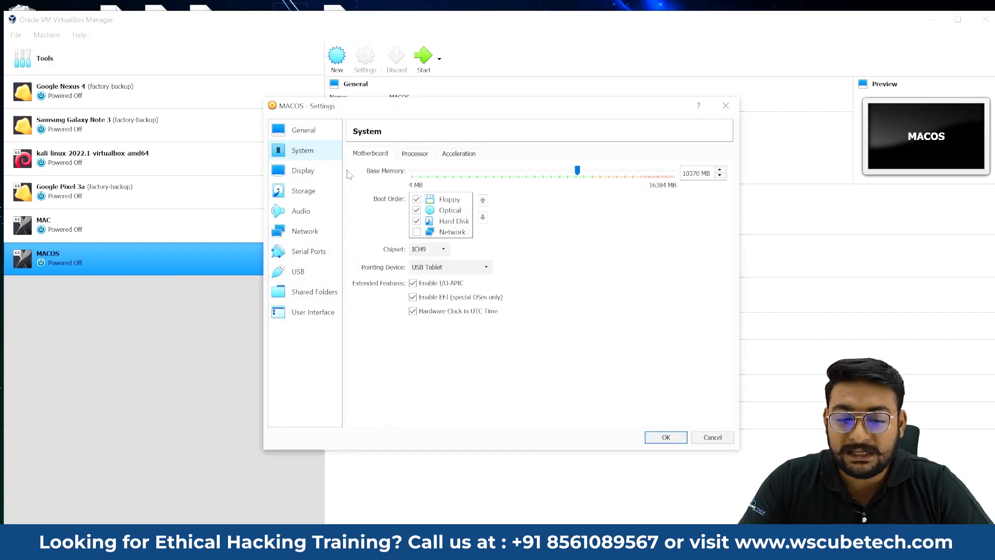
pyautogui.click(417, 153)
pyautogui.moveTo(425, 170); pyautogui.dragTo(524, 171)
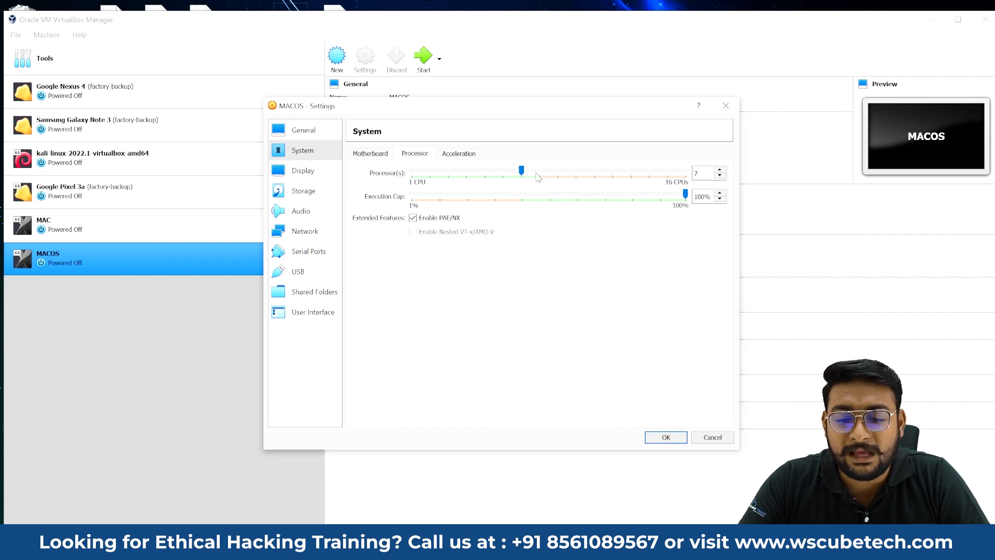
pyautogui.moveTo(522, 171); pyautogui.dragTo(539, 173)
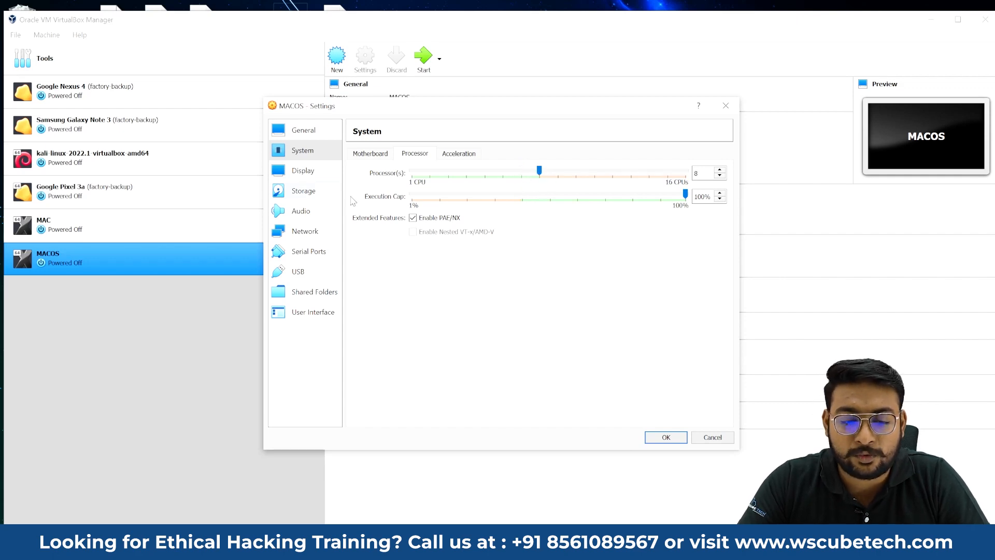
pyautogui.click(460, 154)
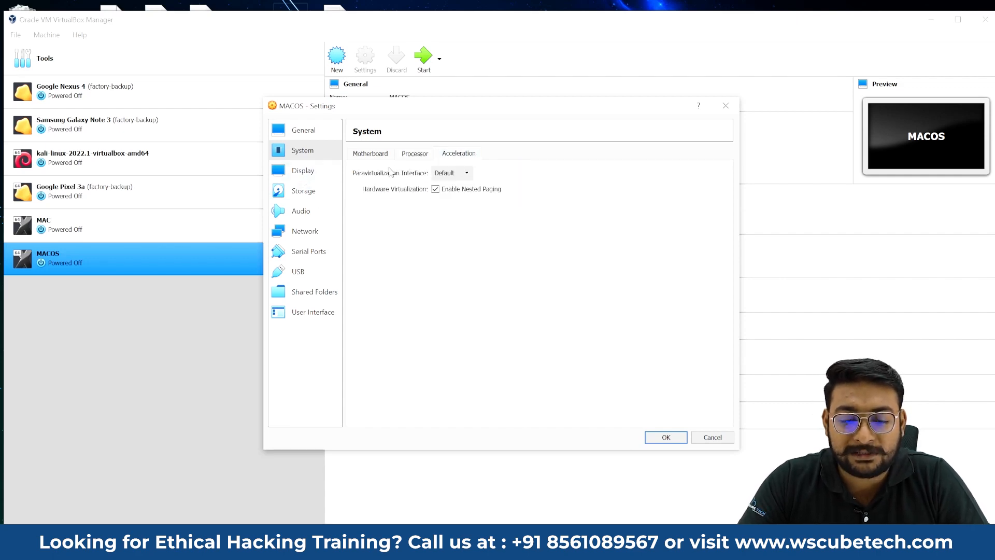
pyautogui.click(409, 153)
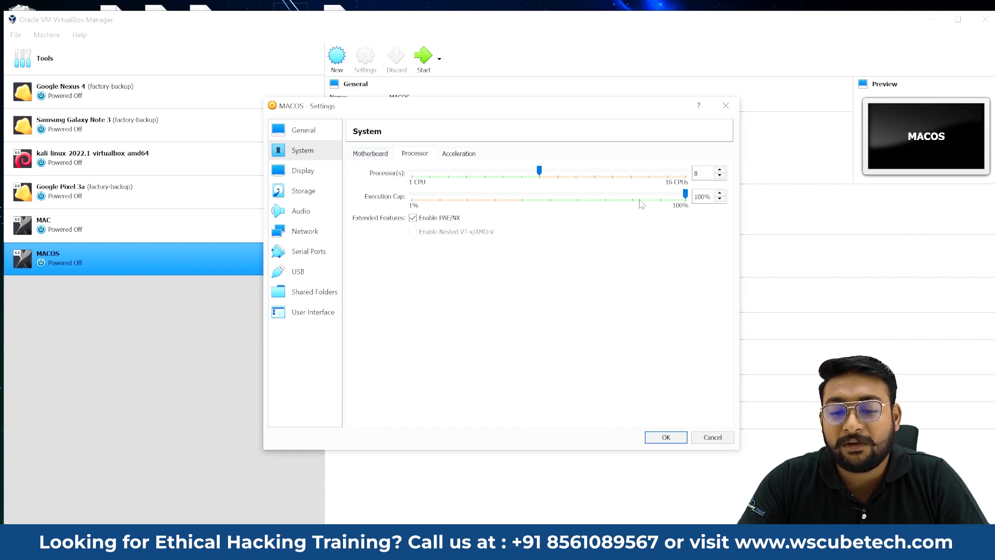
# Step: Enable Network in the MACOS machine's boot order and slightly increase its base memory
pyautogui.click(370, 153)
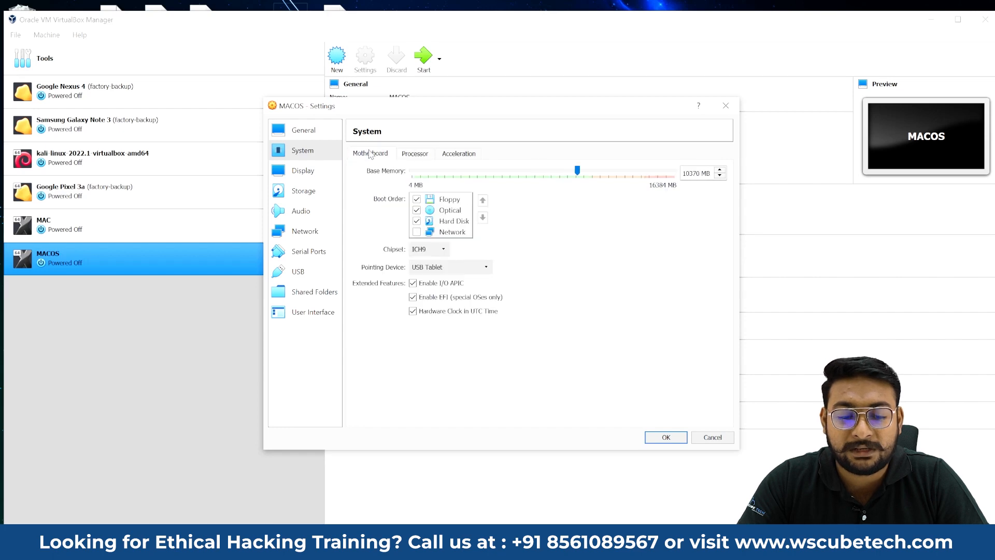
pyautogui.click(416, 232)
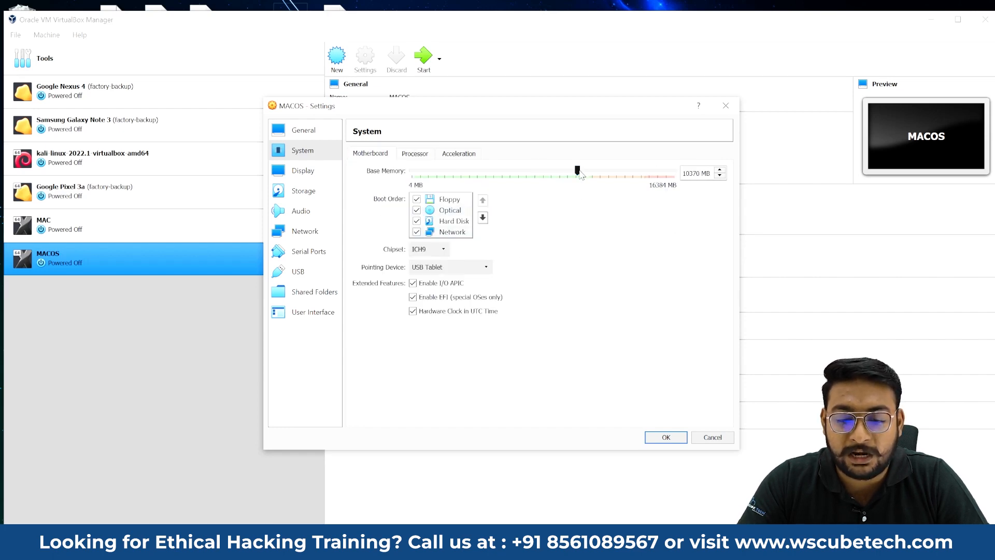
pyautogui.moveTo(577, 170); pyautogui.dragTo(585, 172)
# Step: Set the MACOS machine's video memory to 128 MB and check its remote display and recording options
pyautogui.click(293, 166)
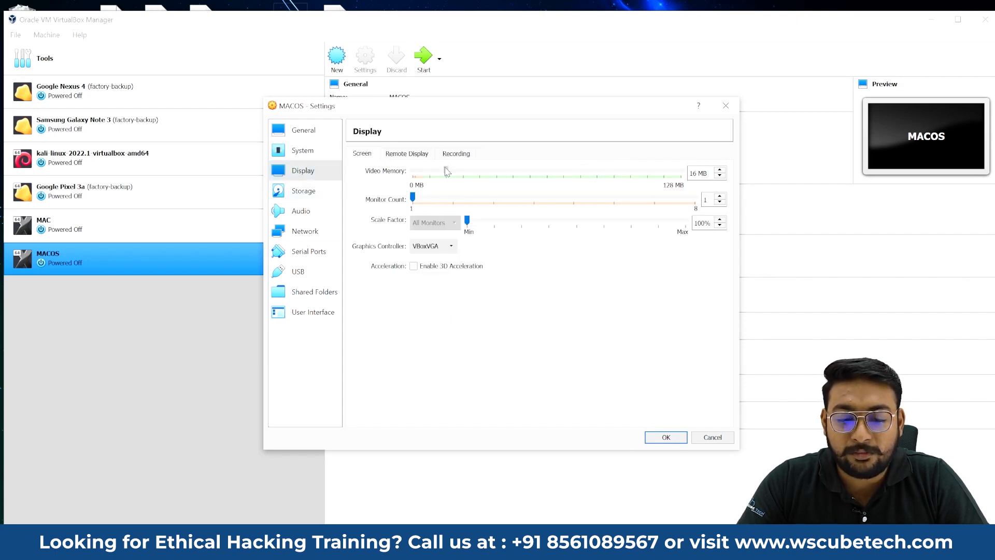
pyautogui.moveTo(447, 171); pyautogui.dragTo(684, 171)
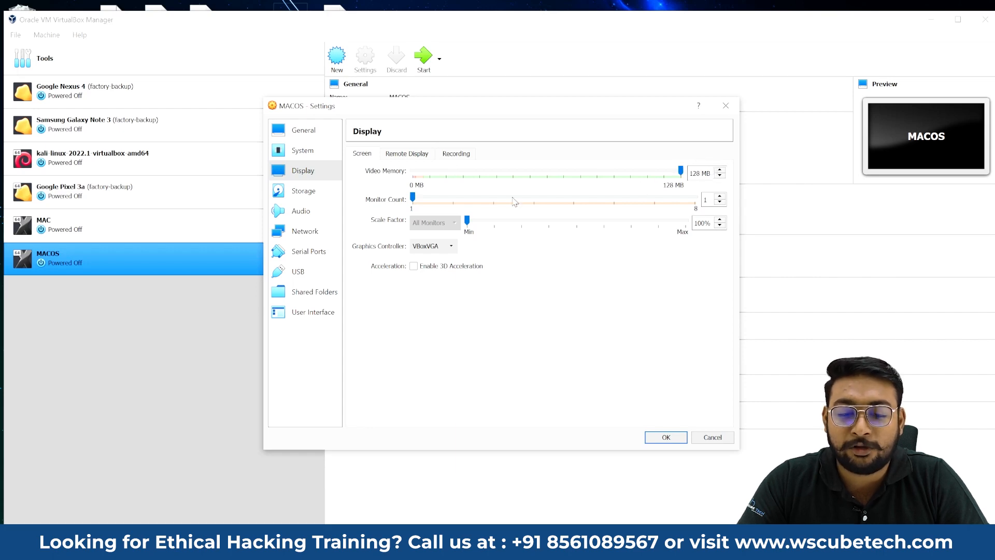
pyautogui.click(415, 153)
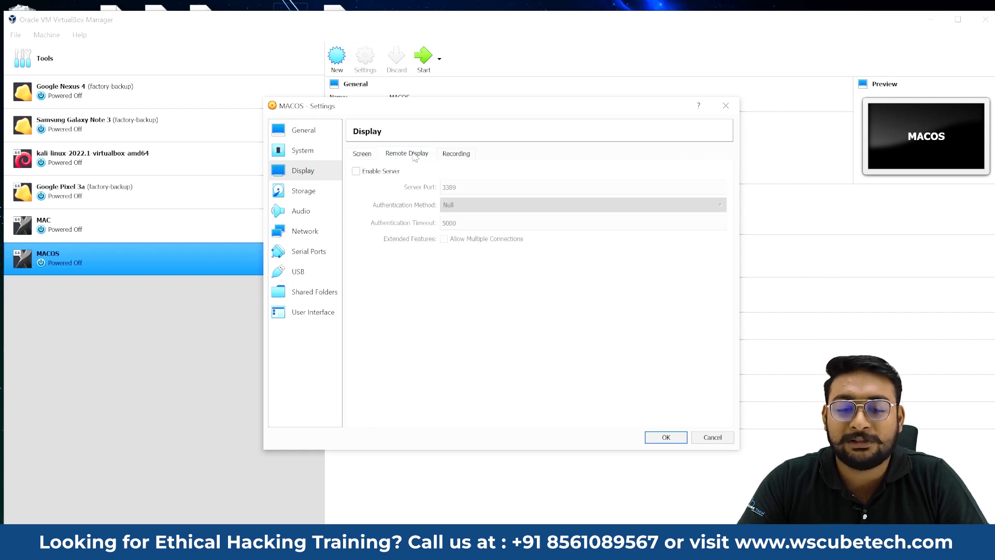
pyautogui.click(456, 154)
# Step: Attach macOS Big Sur 11.0.1 (20B29).iso as an optical disk on the SATA controller and remove the empty optical drive
pyautogui.click(304, 191)
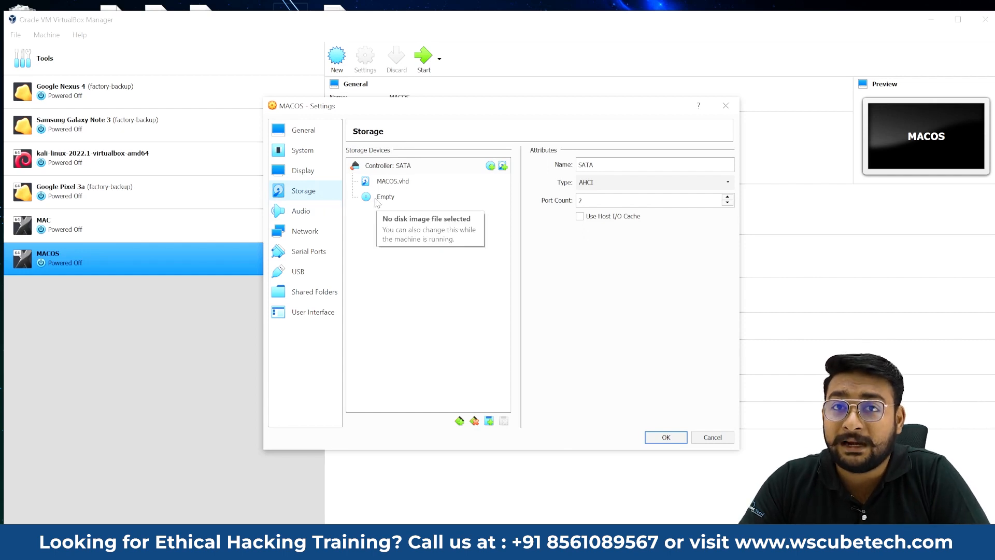
pyautogui.click(490, 165)
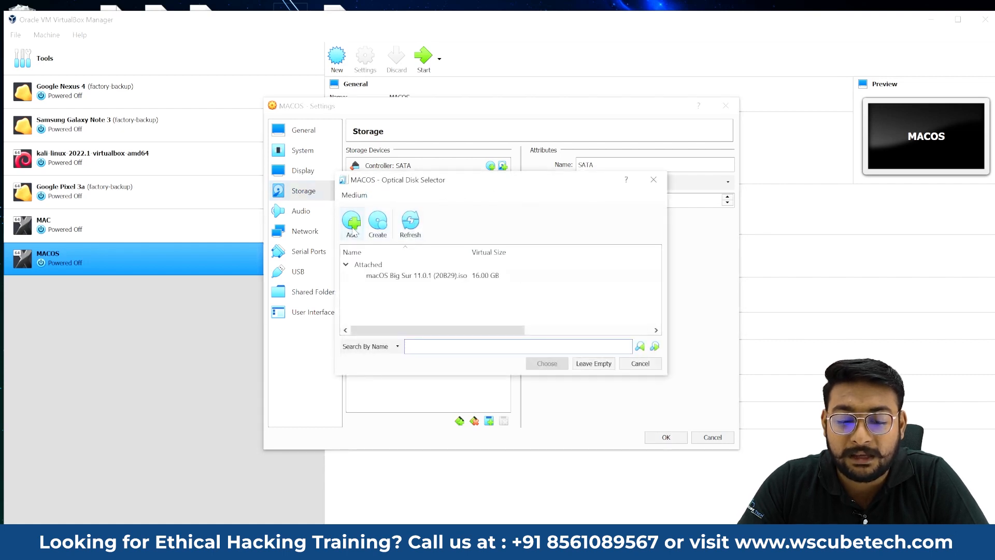
pyautogui.click(410, 276)
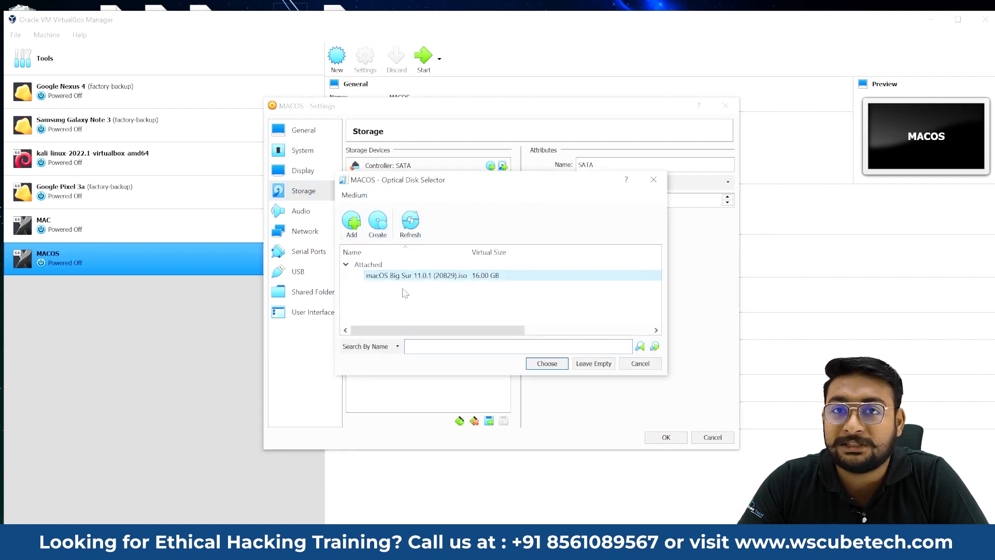
pyautogui.click(547, 363)
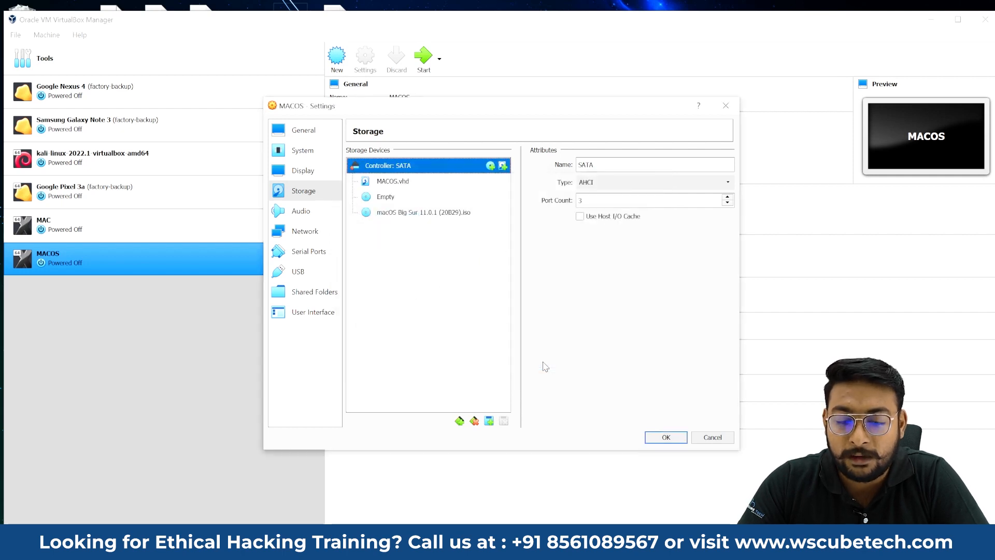
pyautogui.click(403, 213)
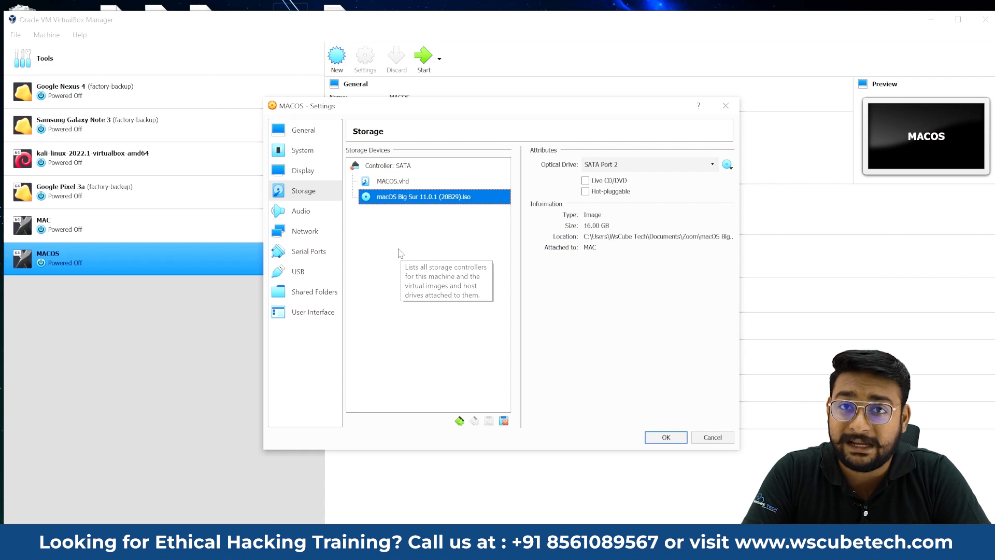
# Step: Check the MACOS machine's audio settings and network adapters, trying out Adapter 2 and its attachment options before returning to Adapter 1
pyautogui.click(302, 210)
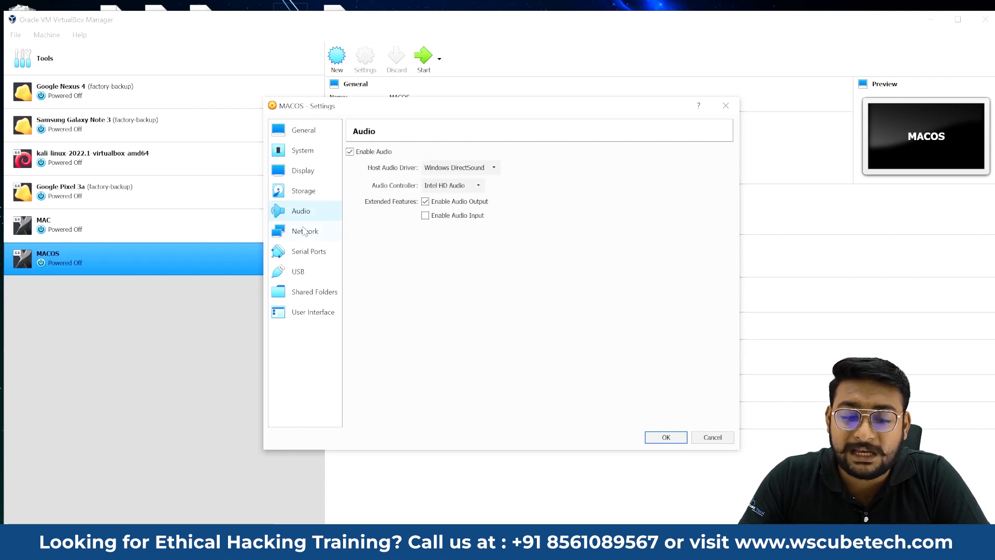
pyautogui.click(307, 226)
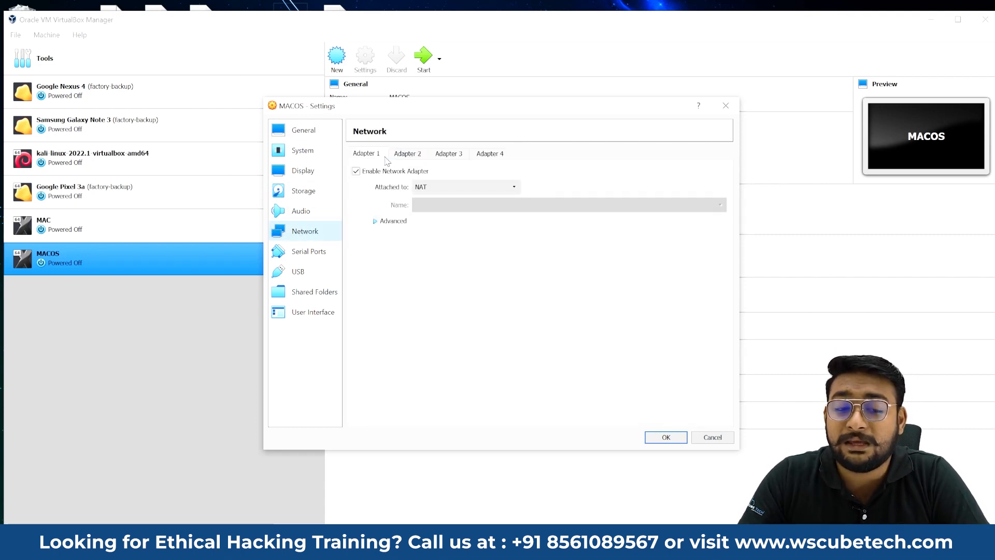
pyautogui.click(408, 154)
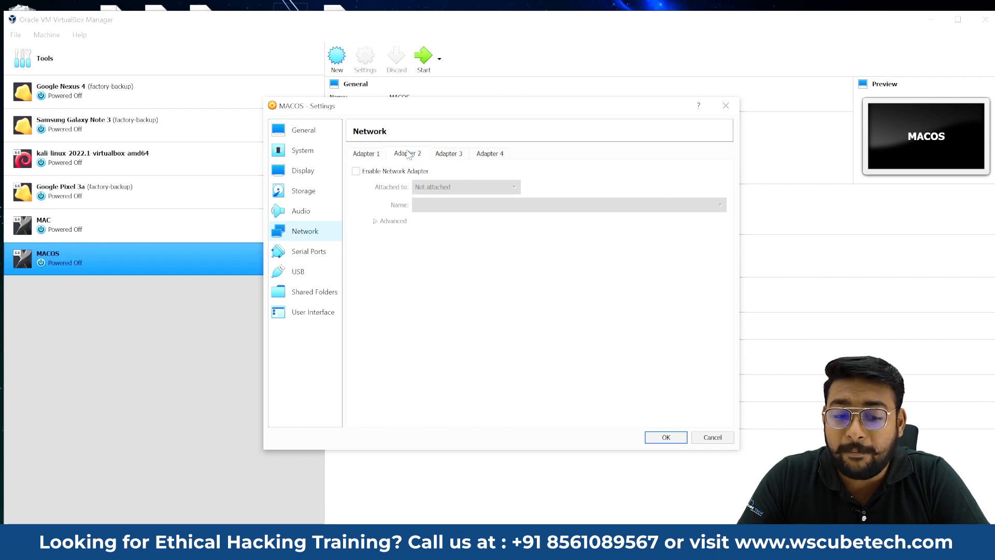
pyautogui.click(366, 172)
pyautogui.click(455, 187)
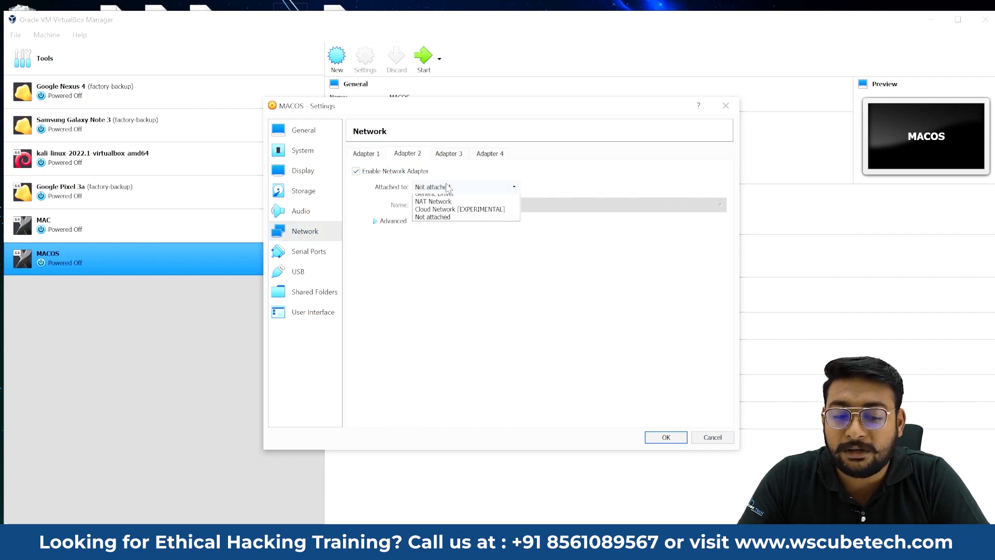
pyautogui.click(367, 173)
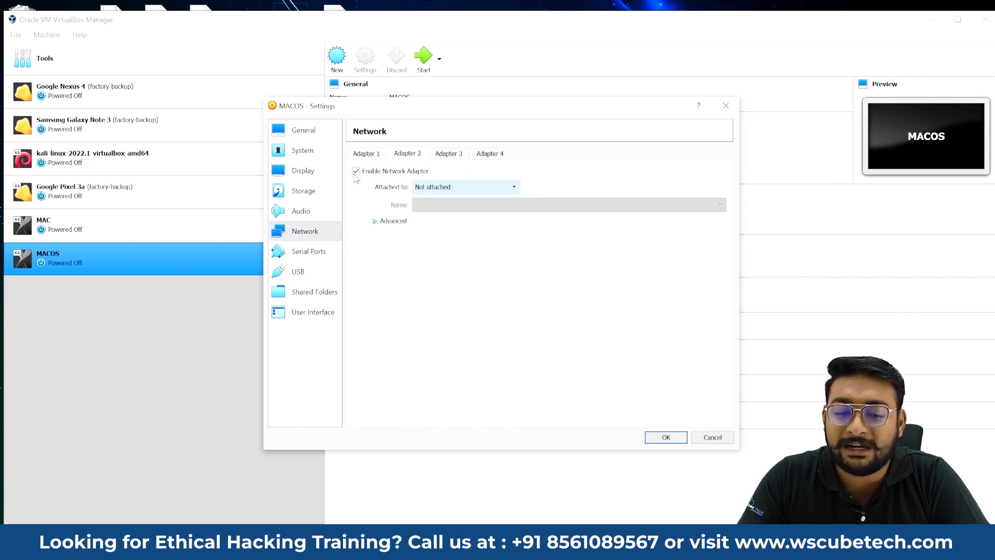
pyautogui.click(371, 155)
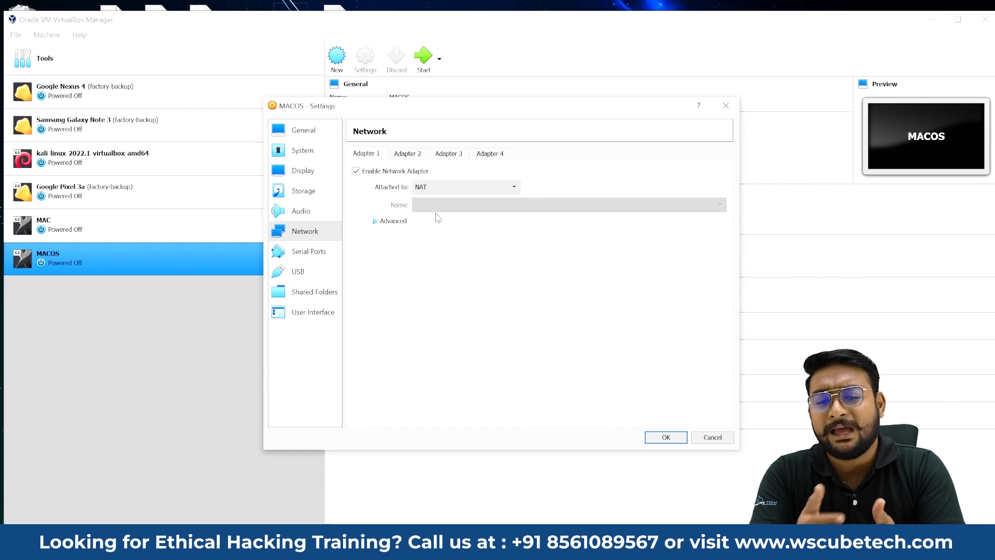
# Step: Review the MACOS machine's shared folders and general settings, including its advanced and description pages, and save the machine's settings
pyautogui.click(314, 292)
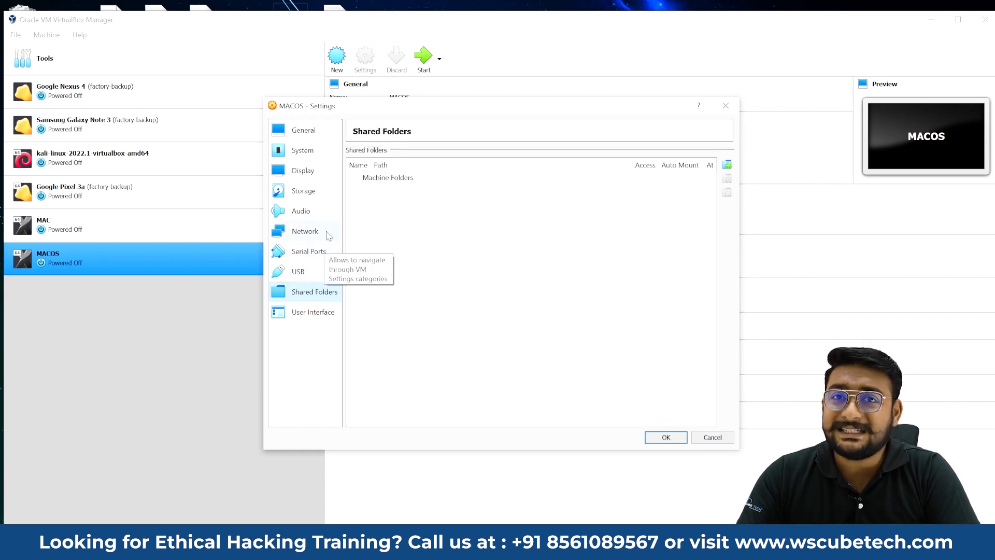
pyautogui.click(307, 134)
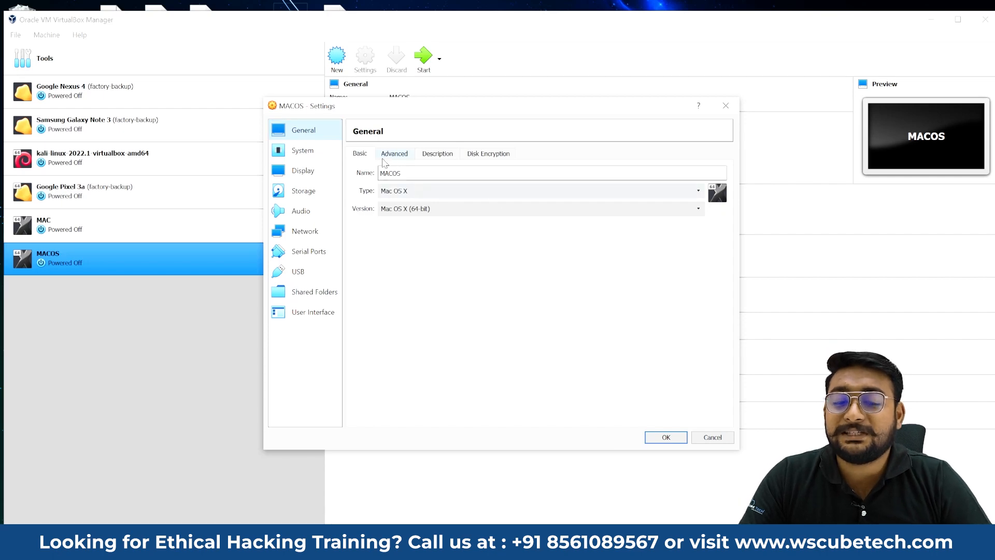
pyautogui.click(396, 153)
pyautogui.click(446, 155)
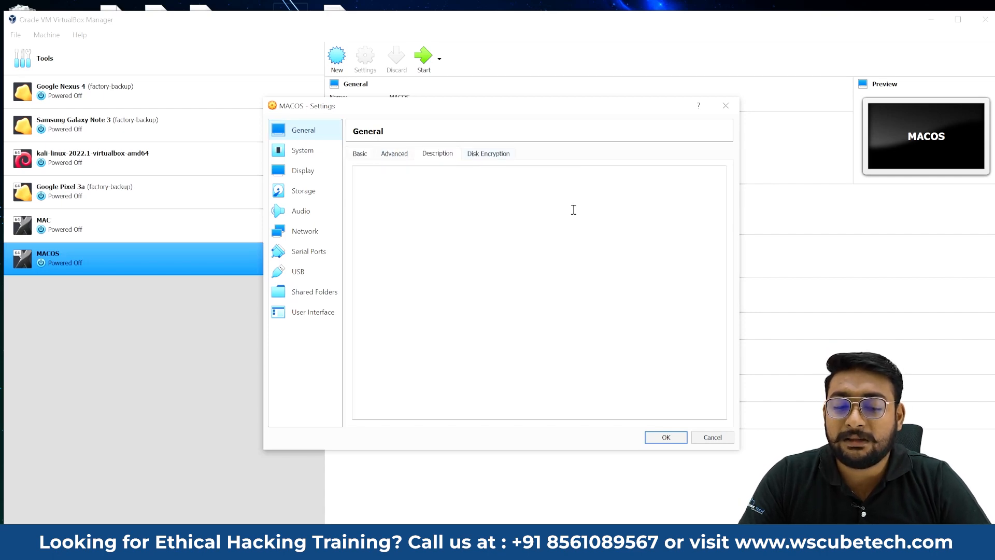
pyautogui.click(666, 437)
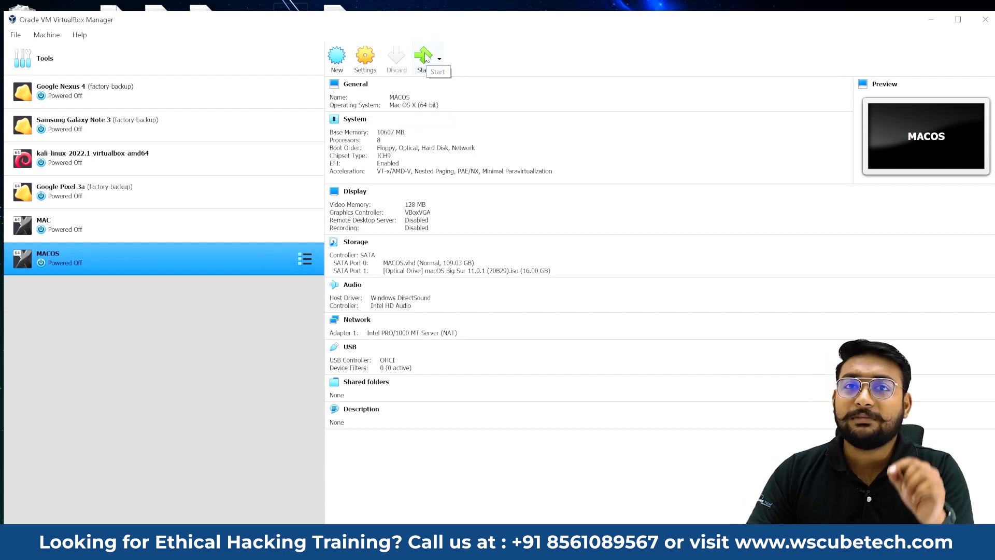
# Step: Start the MACOS machine from macOS Big Sur 11.0.1 (20B29).iso and choose English (India) as the installer language
pyautogui.click(425, 58)
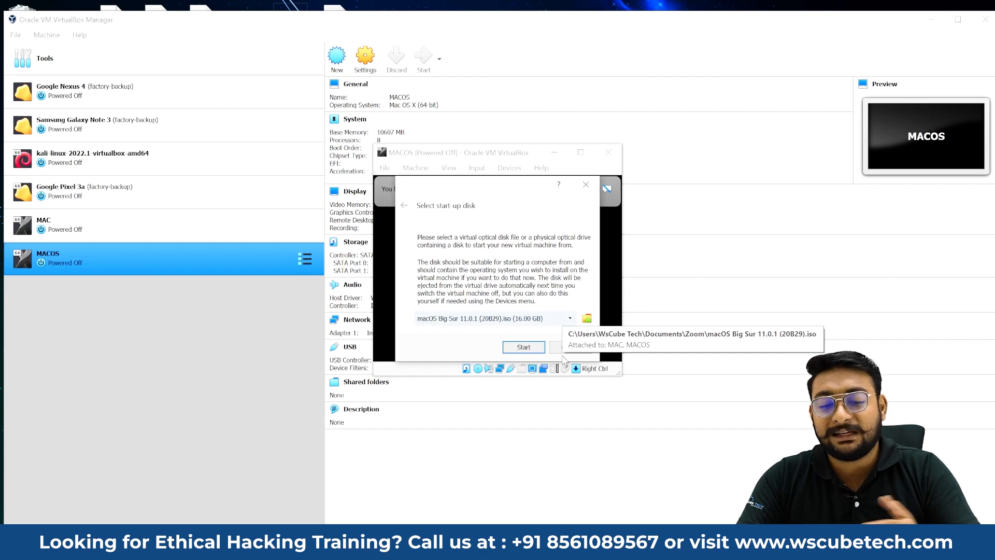
pyautogui.click(524, 347)
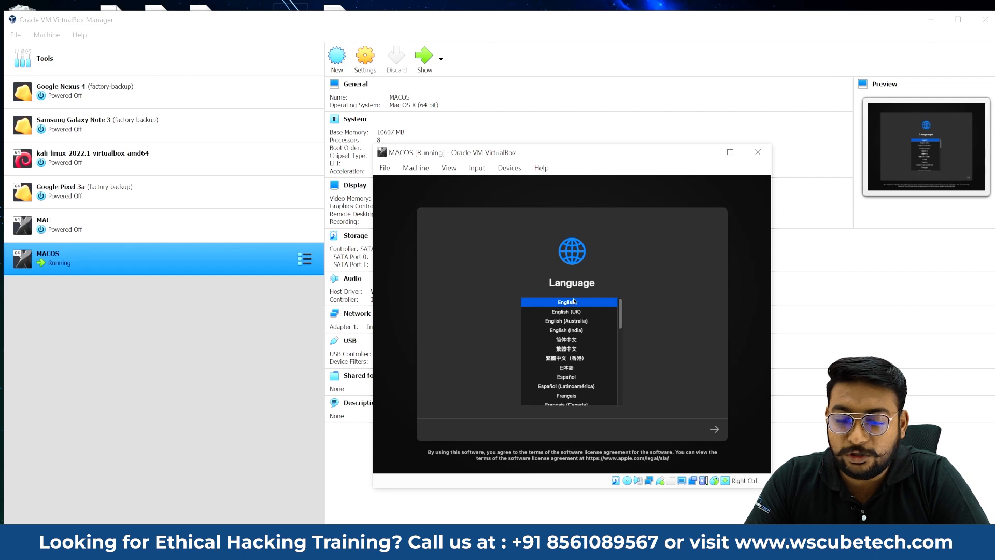
pyautogui.click(573, 333)
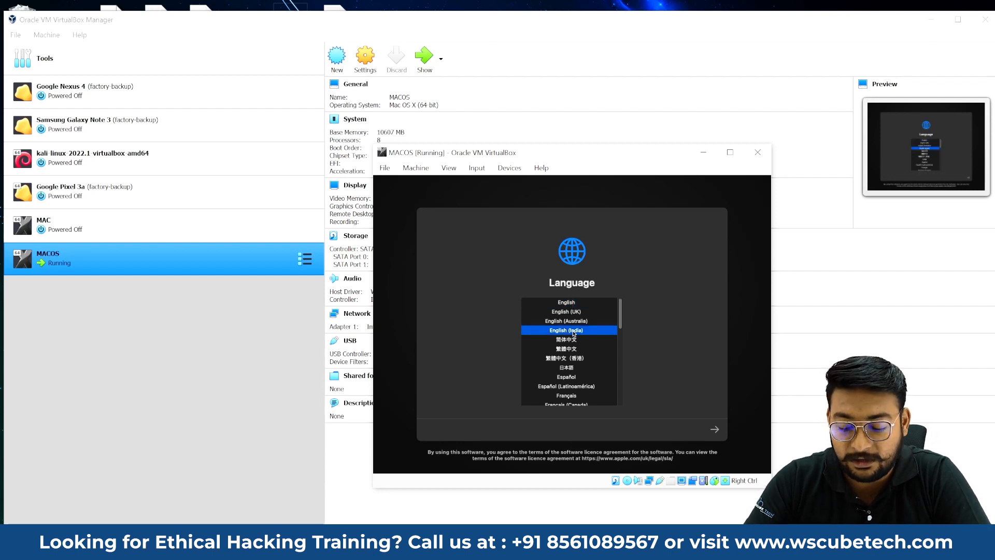
pyautogui.press('Return')
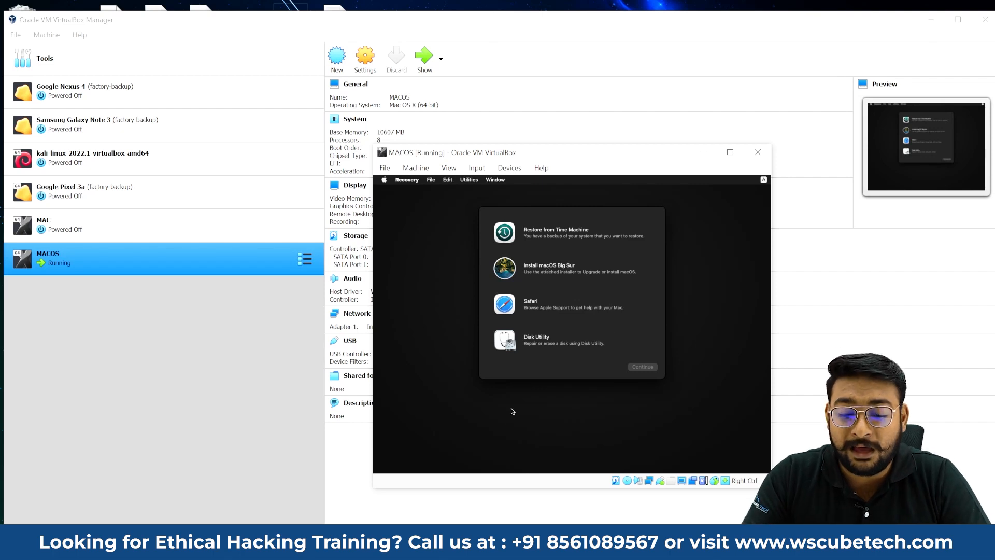
# Step: Open Disk Utility and examine the Install macOS Big Sur volume, VBOX CD-ROM Media and VBOX HARDDISK Media
pyautogui.click(541, 344)
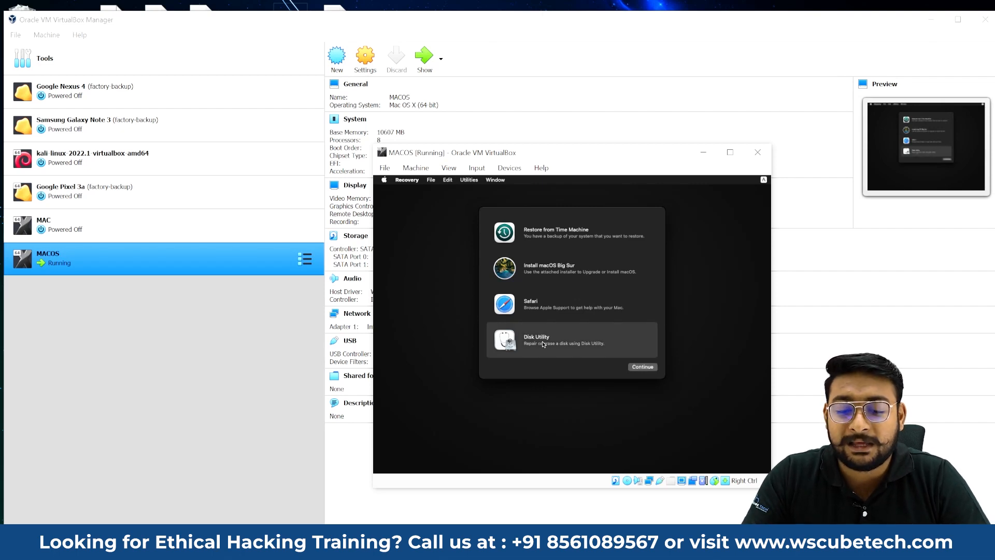
pyautogui.click(642, 366)
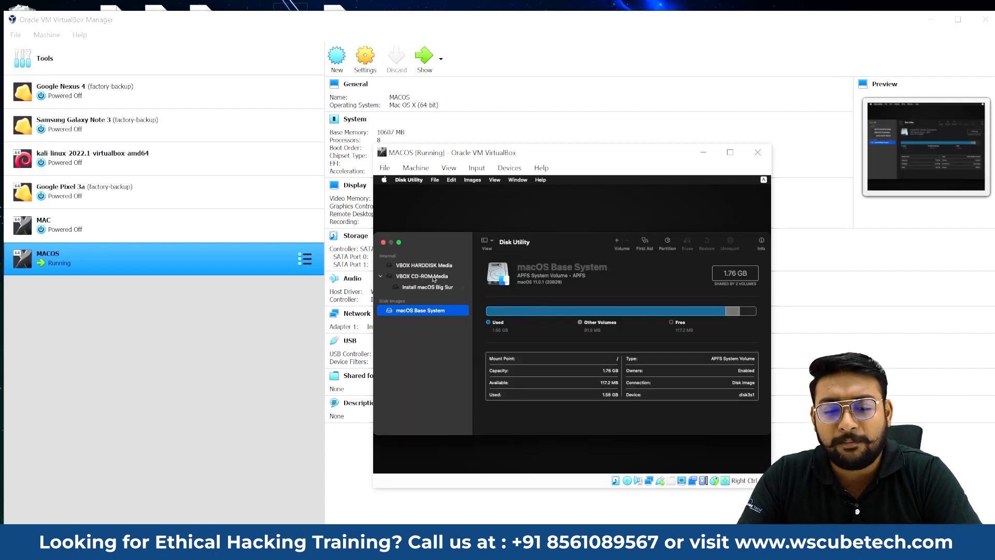
pyautogui.click(423, 289)
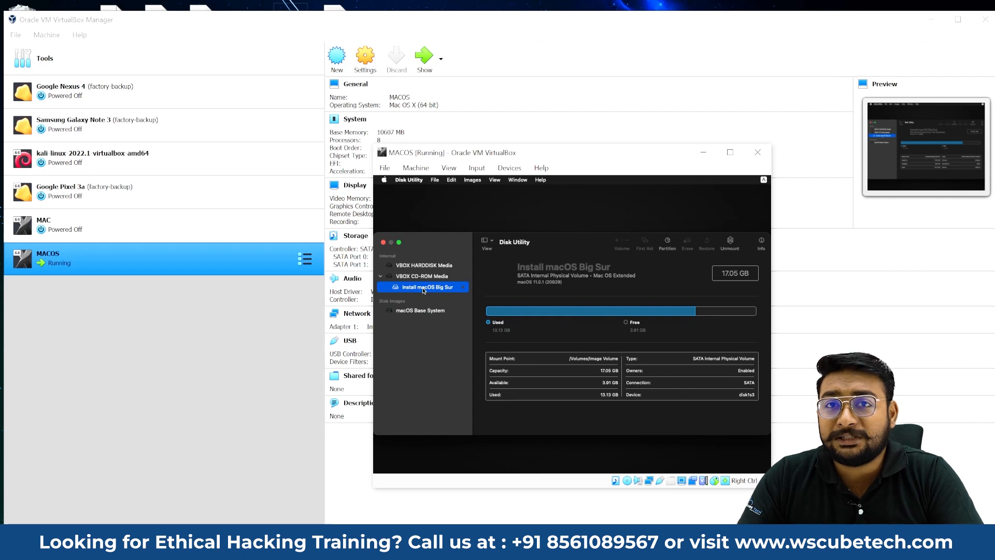
pyautogui.click(423, 276)
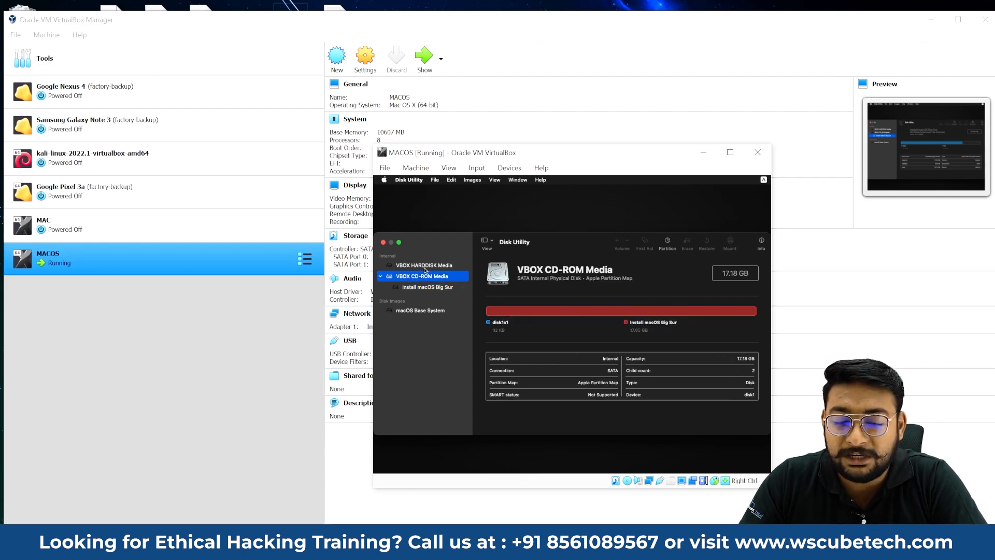
pyautogui.click(421, 266)
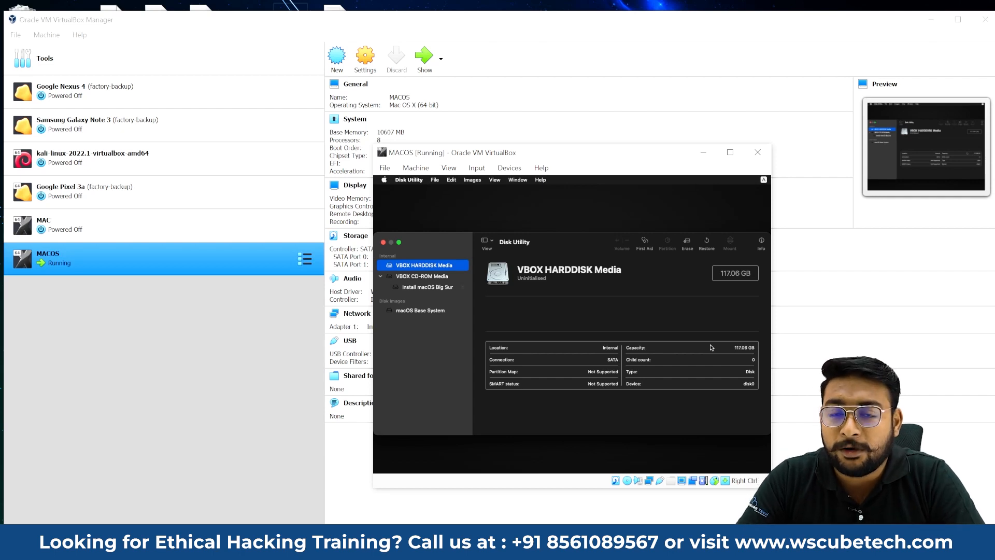
# Step: Erase VBOX HARDDISK Media under the name Untitled, using APFS format and the GUID Partition Map scheme
pyautogui.rightClick(442, 267)
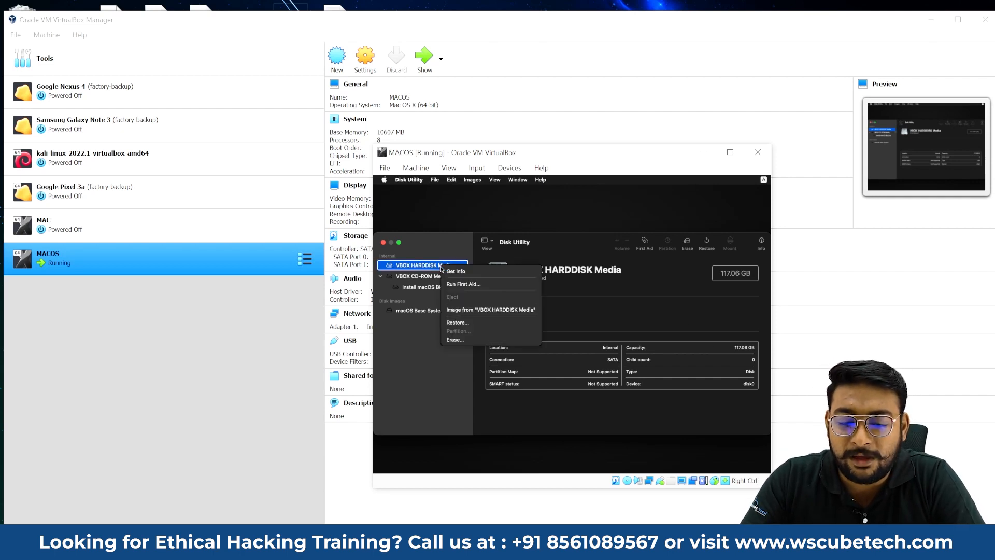
pyautogui.click(454, 339)
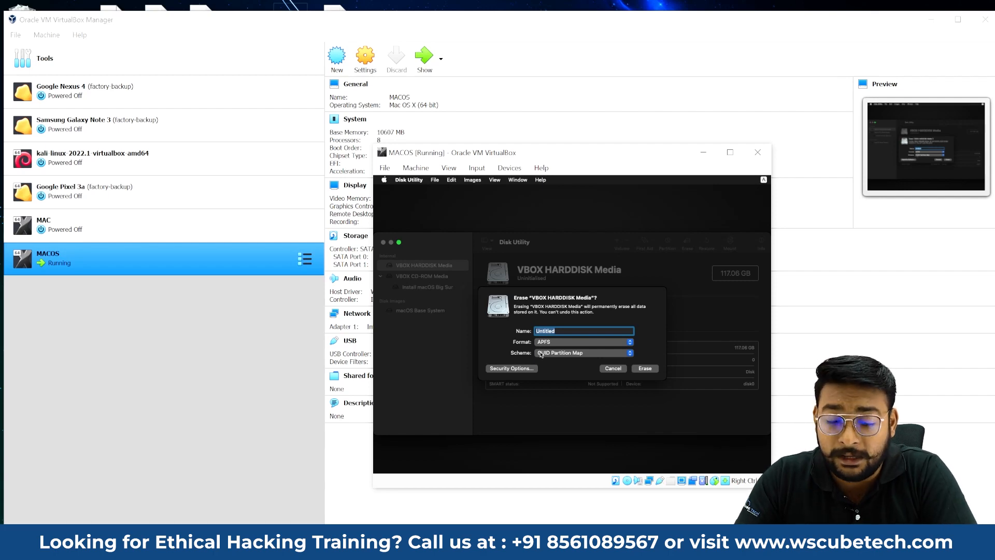
pyautogui.click(635, 370)
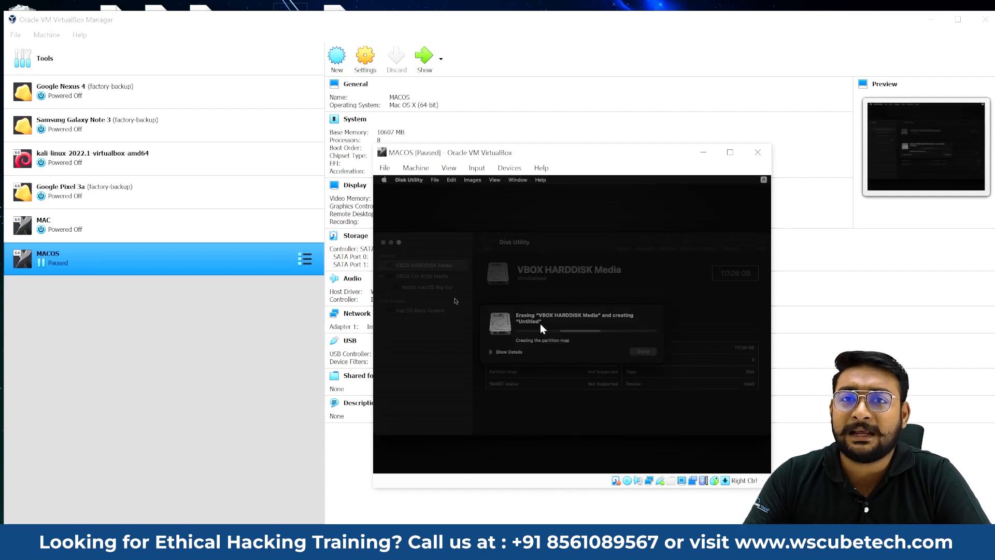
# Step: Resume the paused MACOS machine, return to its window, and dismiss the erase dialog and Disk Utility
pyautogui.rightClick(74, 256)
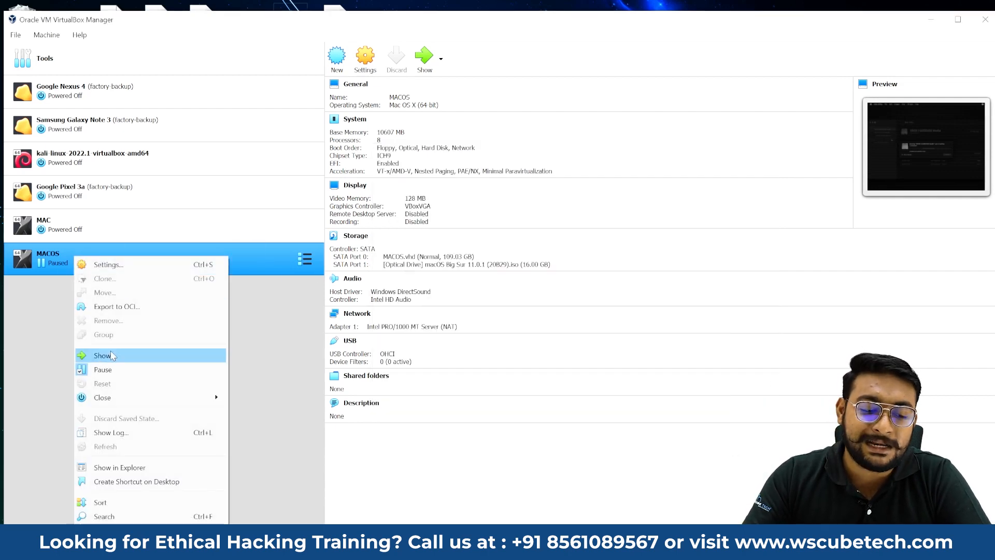
pyautogui.click(103, 369)
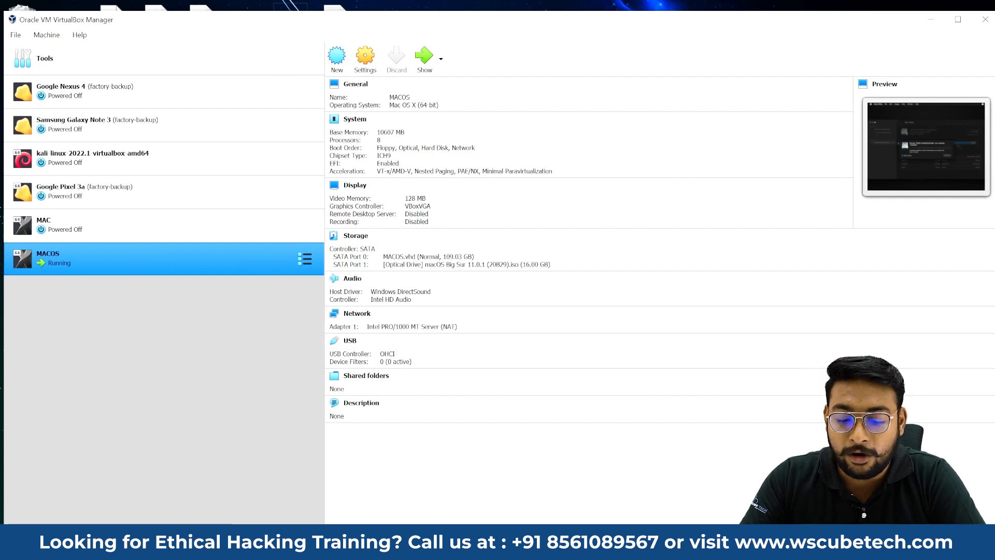
pyautogui.click(613, 547)
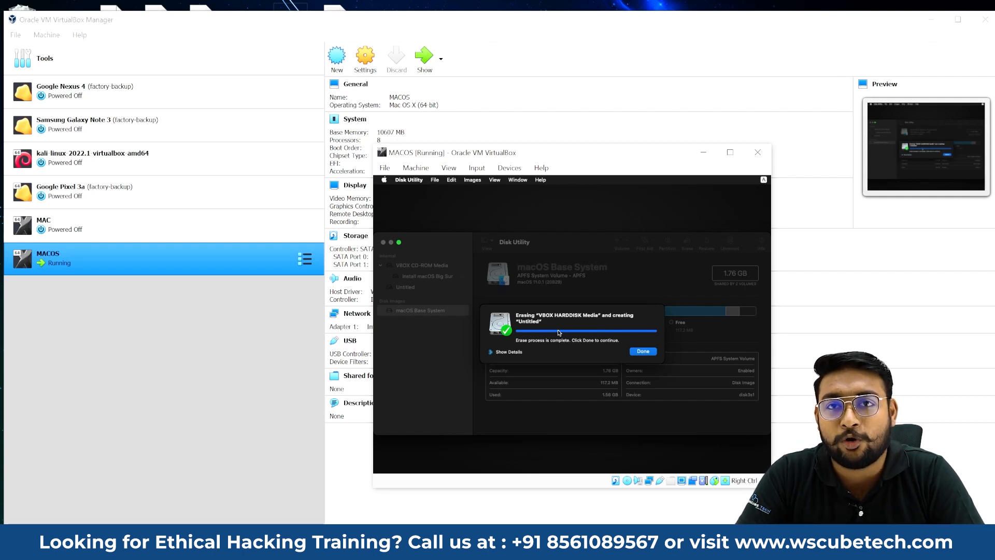
pyautogui.click(643, 351)
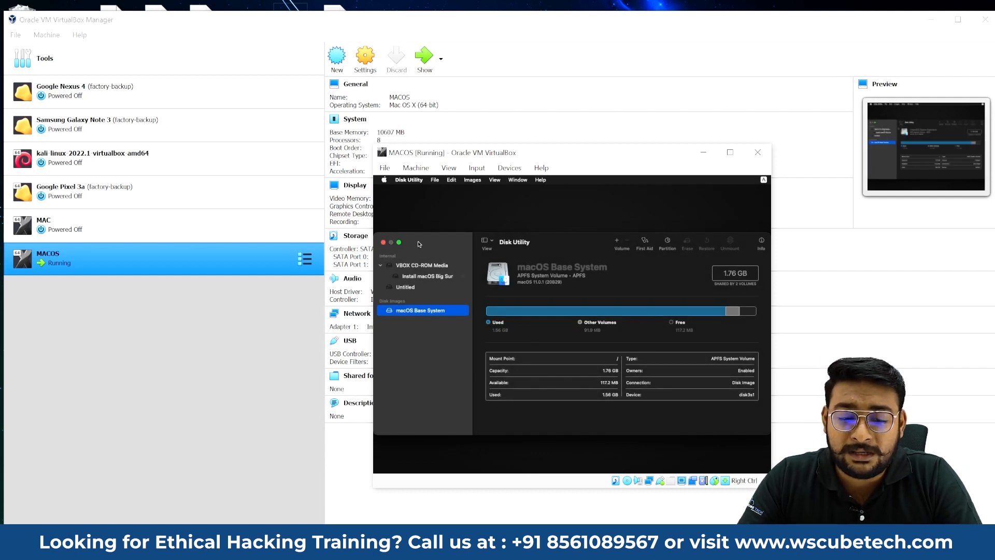
pyautogui.click(383, 242)
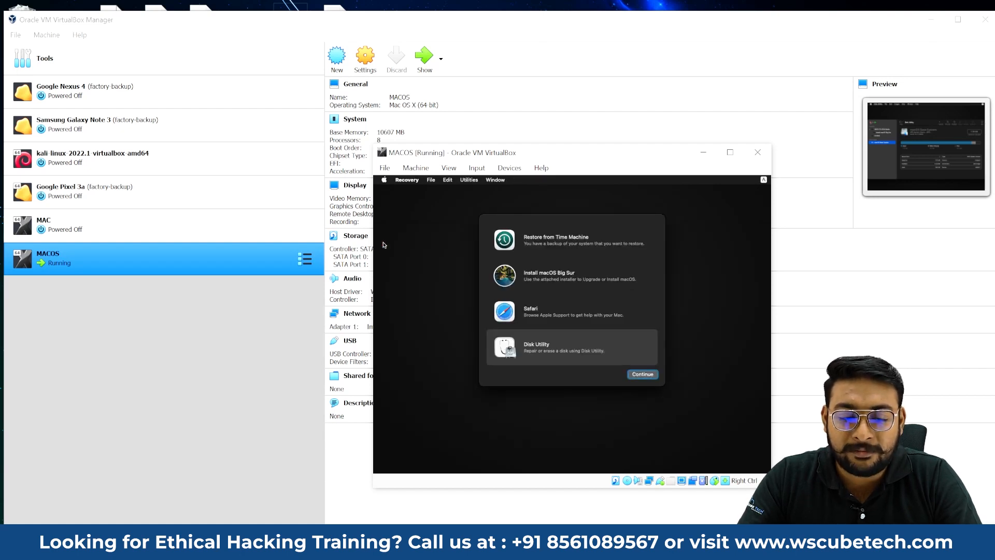
# Step: Run Install macOS Big Sur, agree to the software licence agreement and install it on the Untitled disk
pyautogui.click(530, 277)
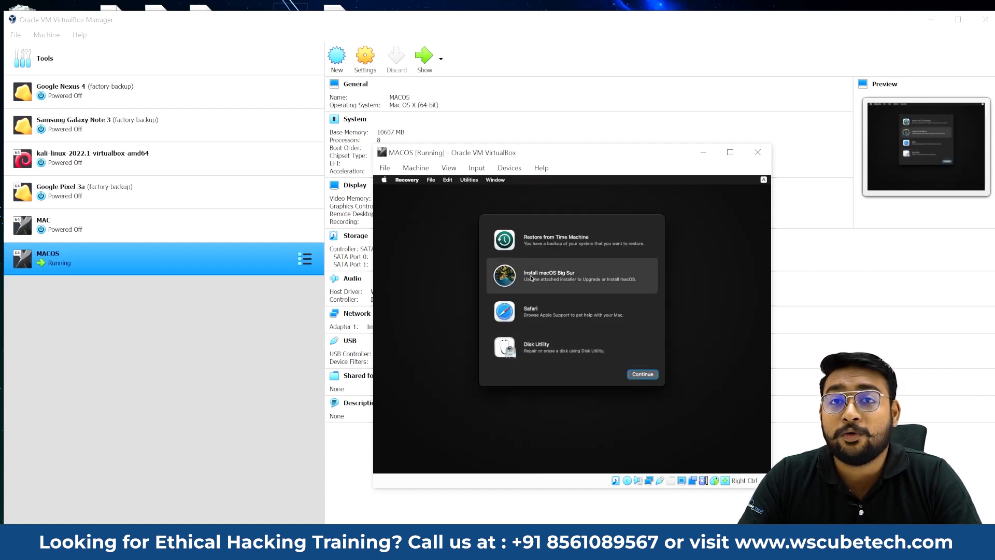
pyautogui.click(644, 377)
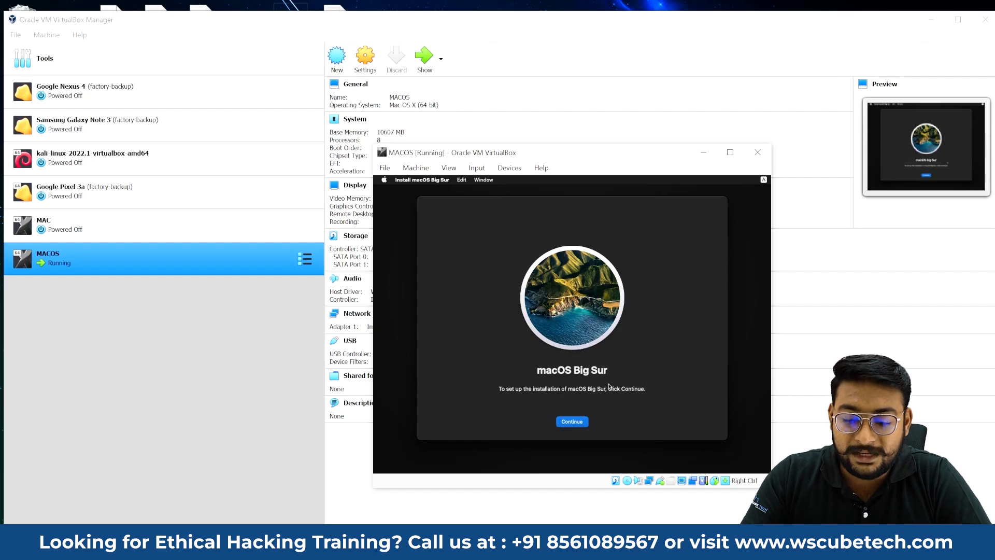
pyautogui.click(575, 427)
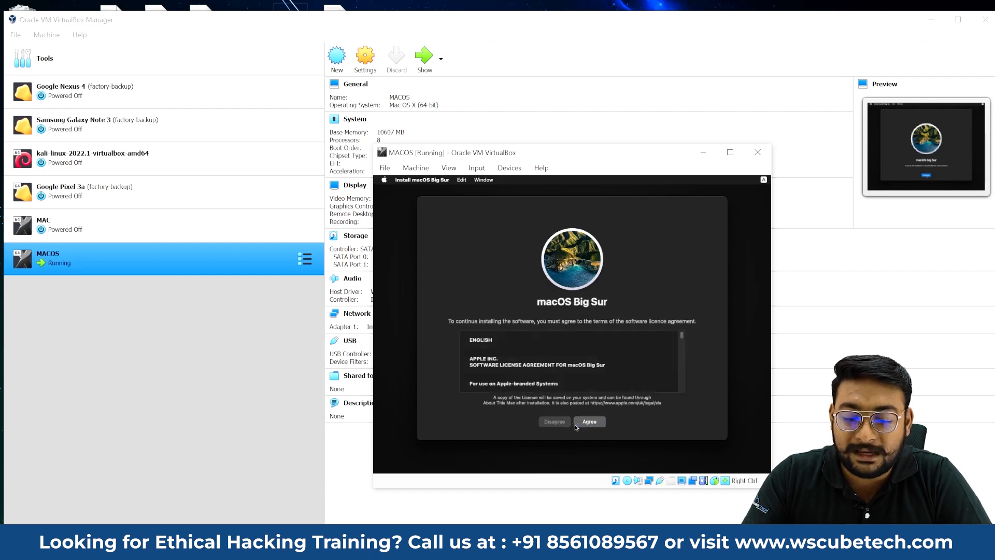
pyautogui.click(598, 424)
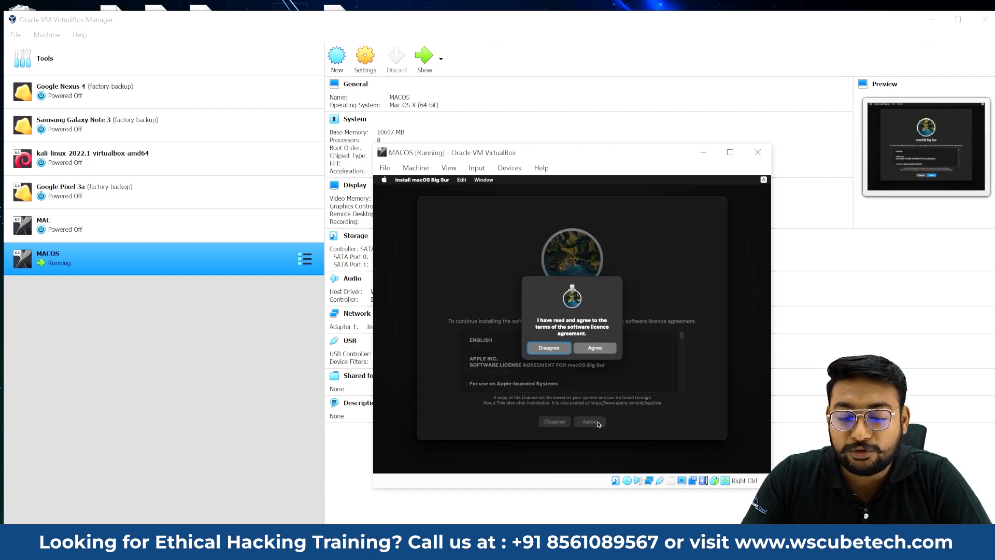
pyautogui.click(603, 352)
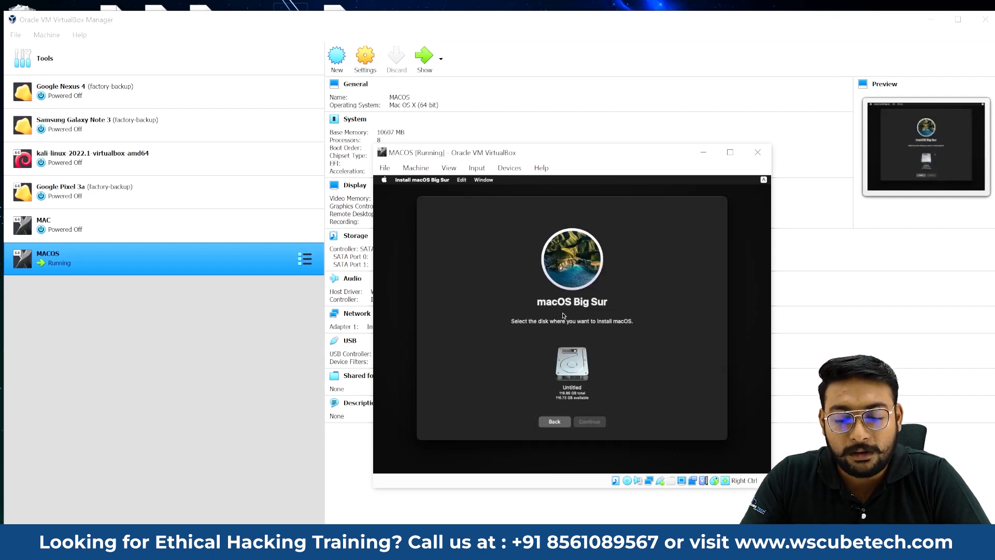
pyautogui.click(570, 378)
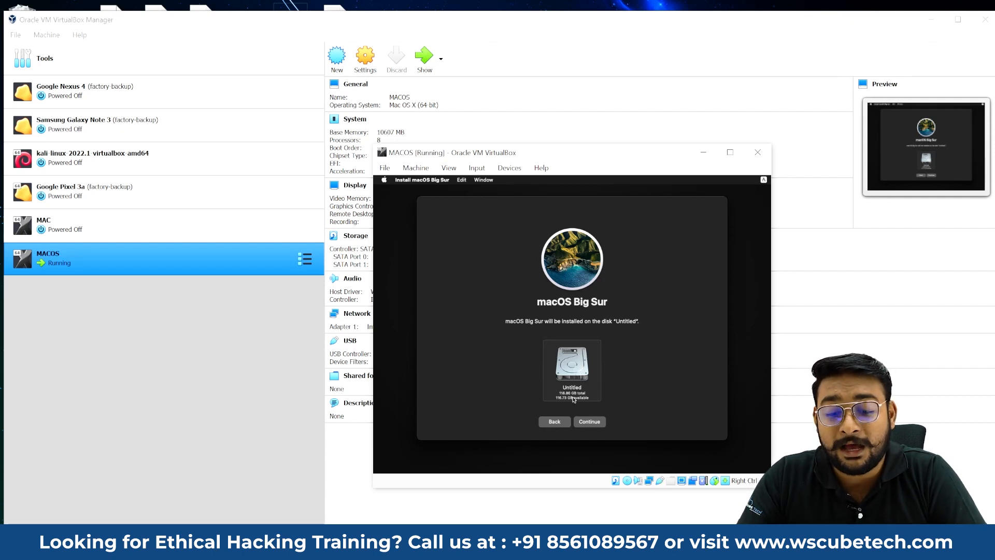
pyautogui.click(590, 422)
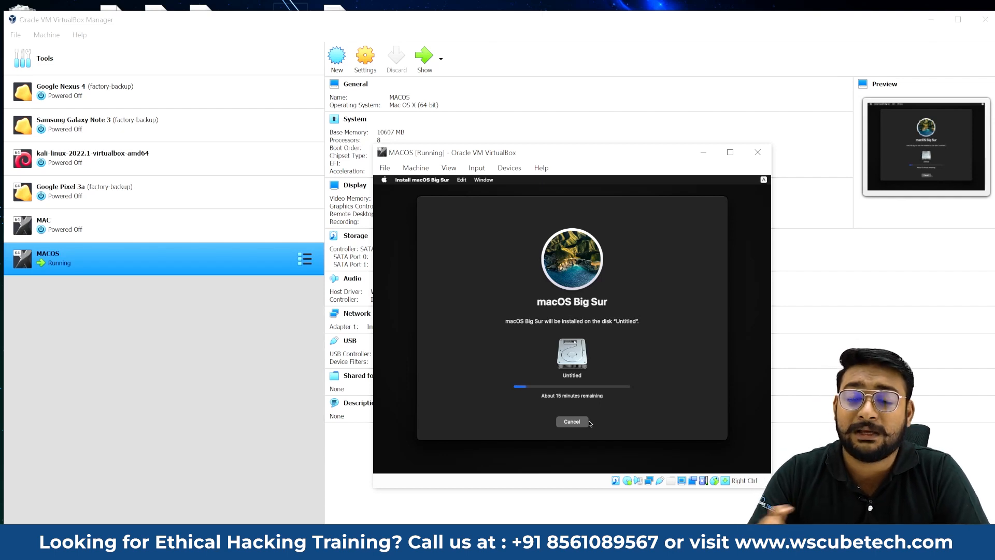
# Step: Minimize the MACOS machine window and the VirtualBox manager to reach the desktop
pyautogui.click(703, 154)
pyautogui.click(931, 19)
pyautogui.rightClick(446, 165)
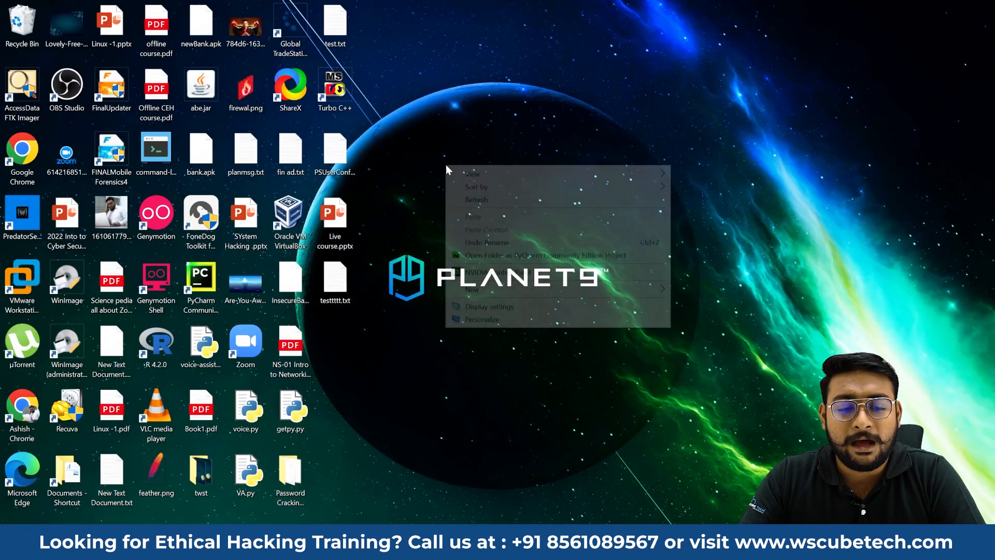
# Step: Examine where the machine name MAC appears in the VBoxManage commands in the Notepad text file
pyautogui.click(343, 328)
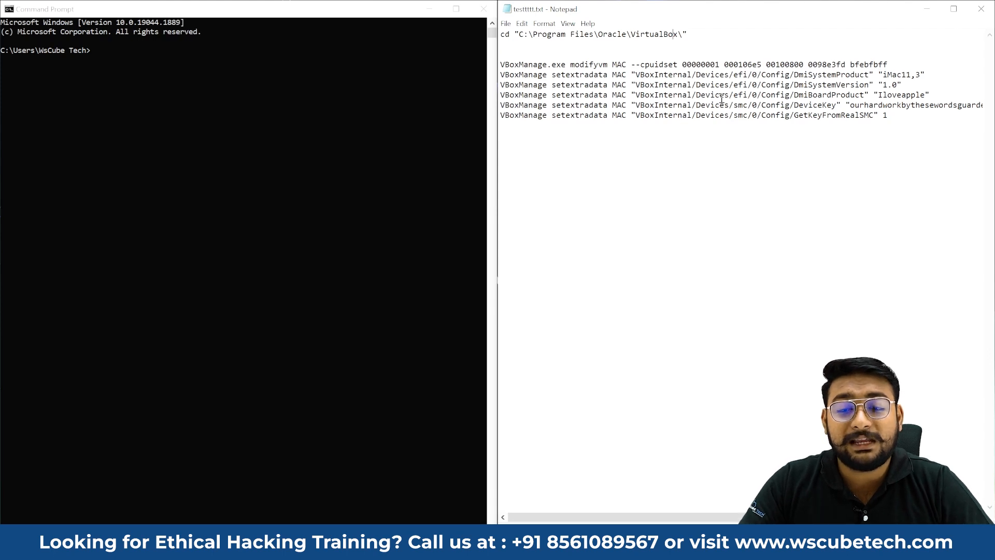
pyautogui.doubleClick(625, 64)
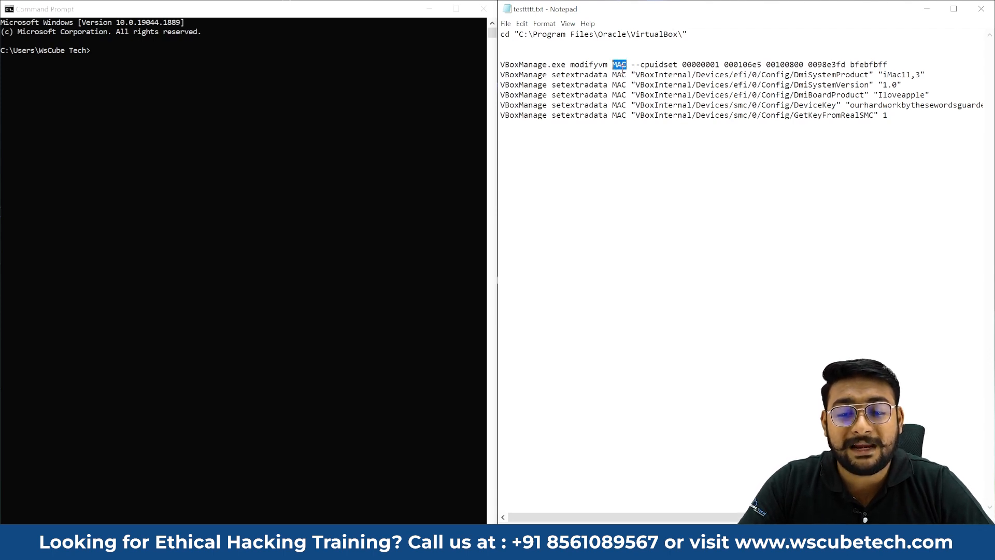
pyautogui.click(626, 74)
pyautogui.doubleClick(624, 74)
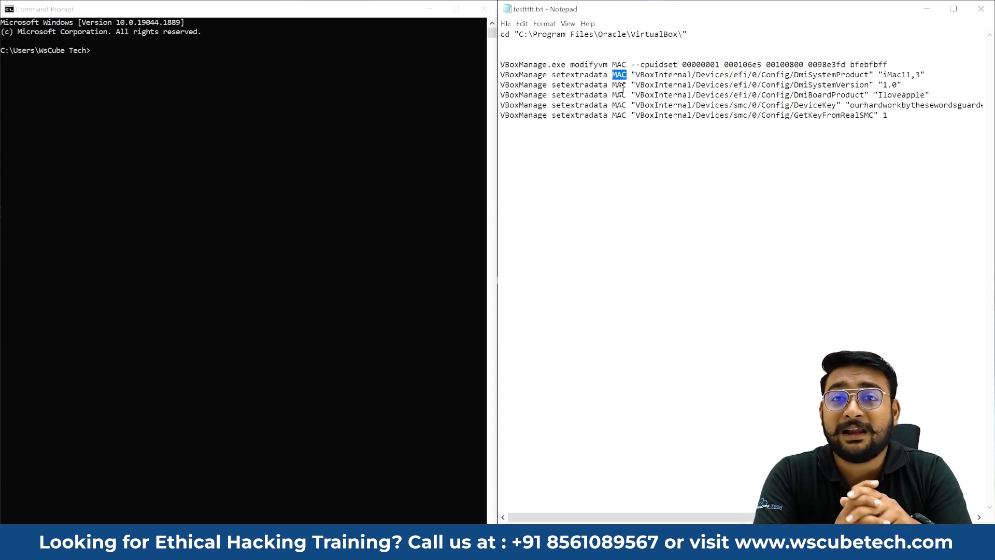
pyautogui.rightClick(668, 92)
pyautogui.click(657, 232)
pyautogui.moveTo(626, 75); pyautogui.dragTo(615, 98)
pyautogui.click(637, 135)
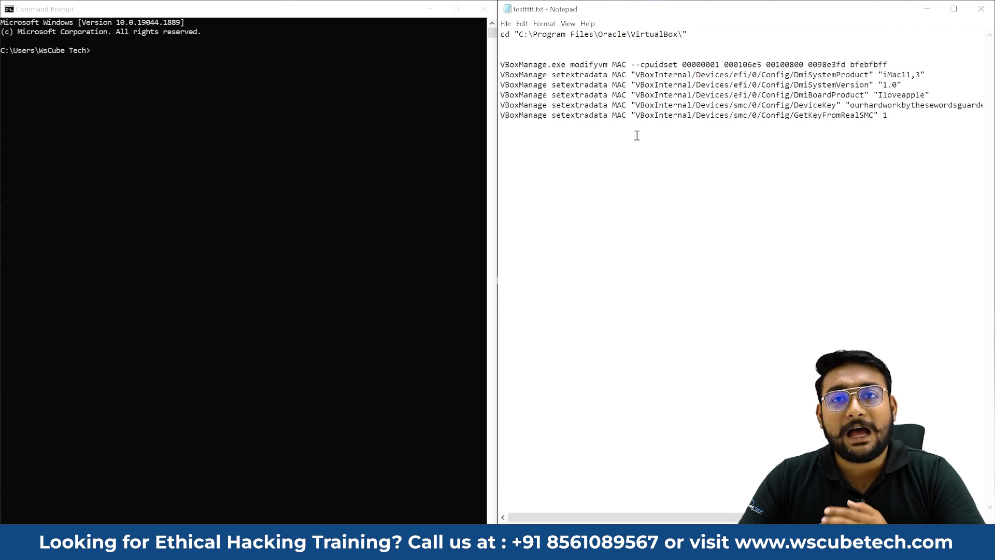
# Step: Replace every occurrence of MAC with MACOS in the VBoxManage commands, close the Replace dialog and check the new name
pyautogui.moveTo(627, 65)
pyautogui.mouseDown()
pyautogui.moveTo(613, 65)
pyautogui.moveTo(613, 76)
pyautogui.mouseUp()
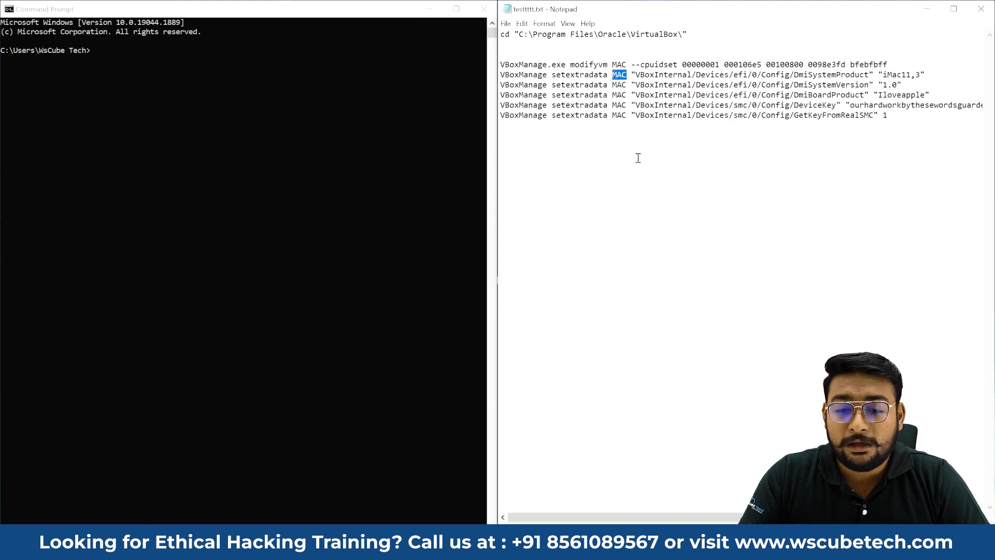
pyautogui.click(505, 24)
pyautogui.moveTo(521, 23)
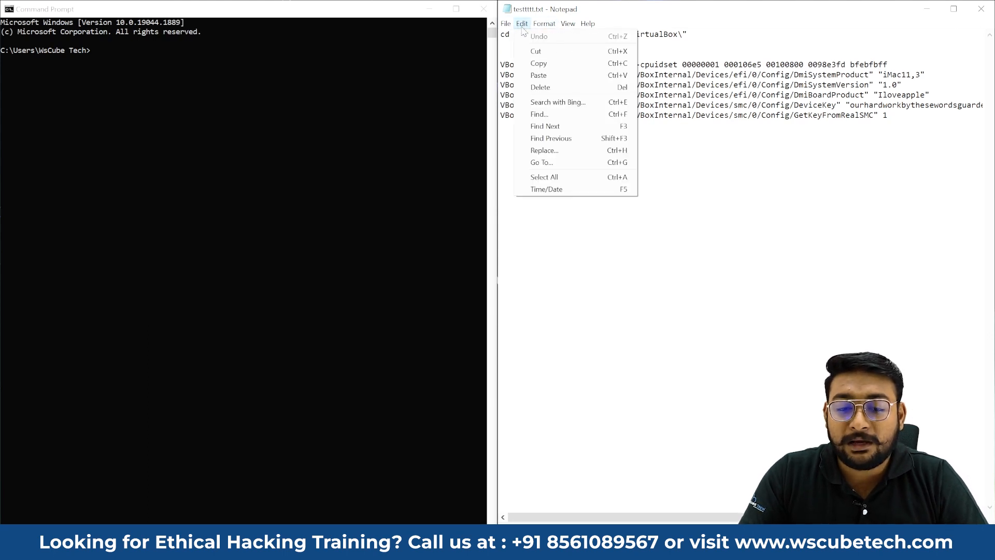
pyautogui.click(544, 150)
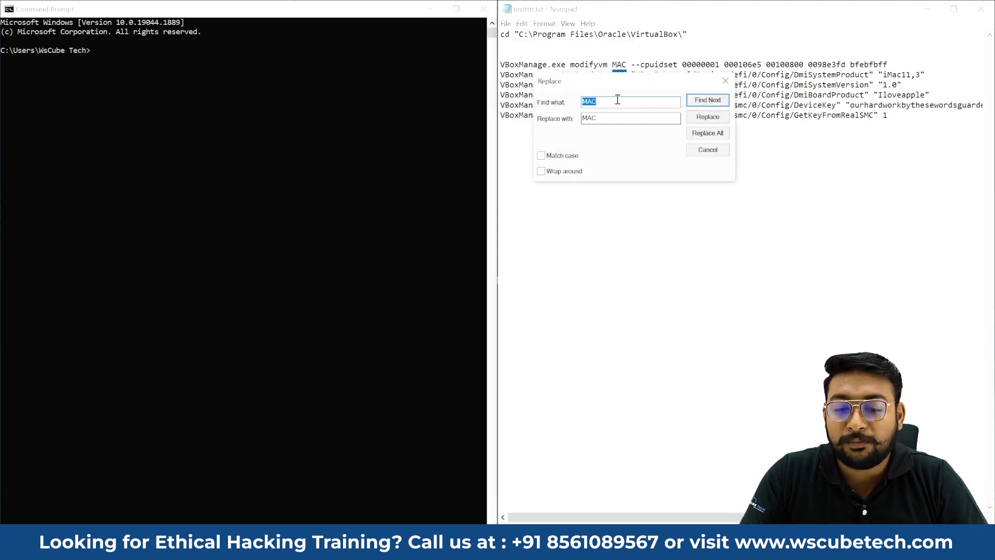
pyautogui.click(608, 118)
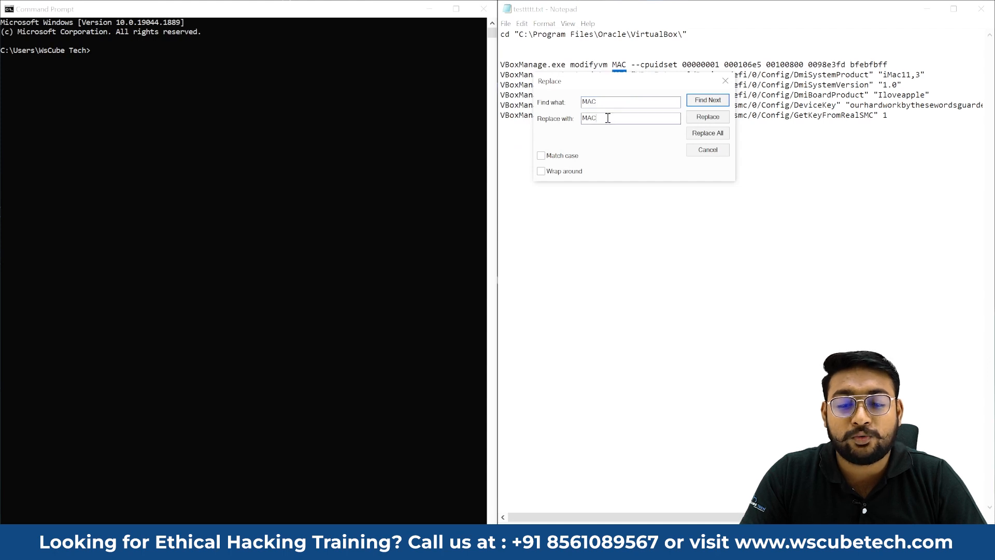
pyautogui.write('OS')
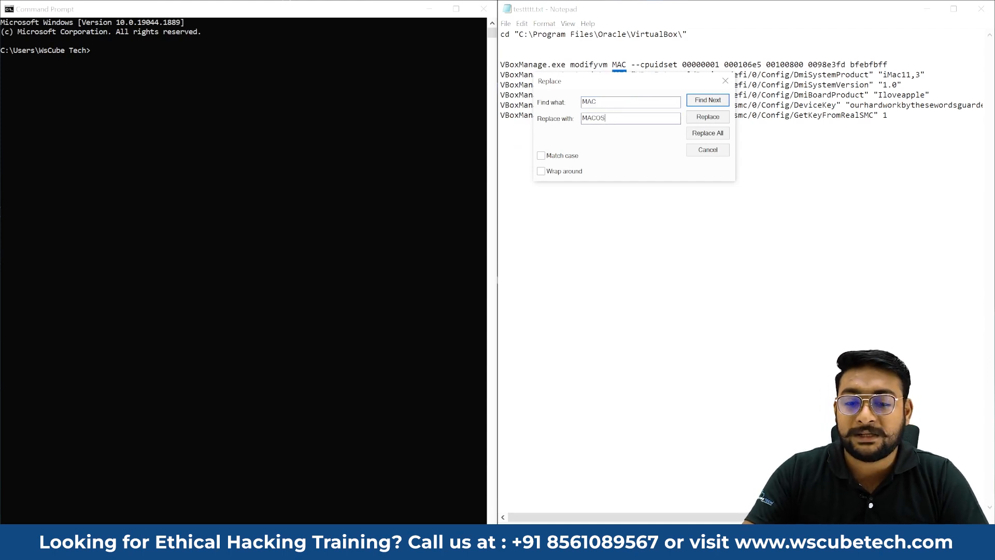
pyautogui.click(717, 133)
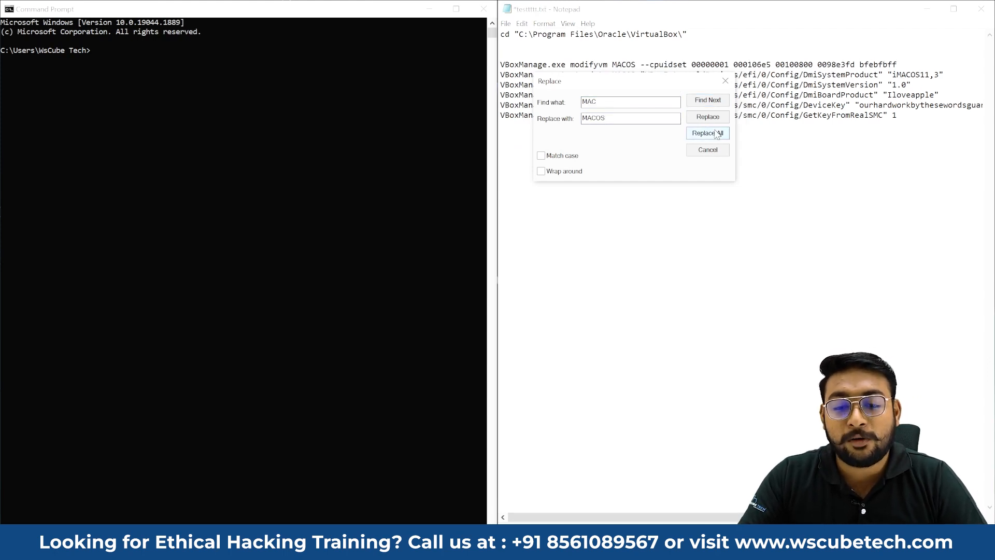
pyautogui.click(725, 81)
pyautogui.moveTo(612, 65); pyautogui.dragTo(641, 87)
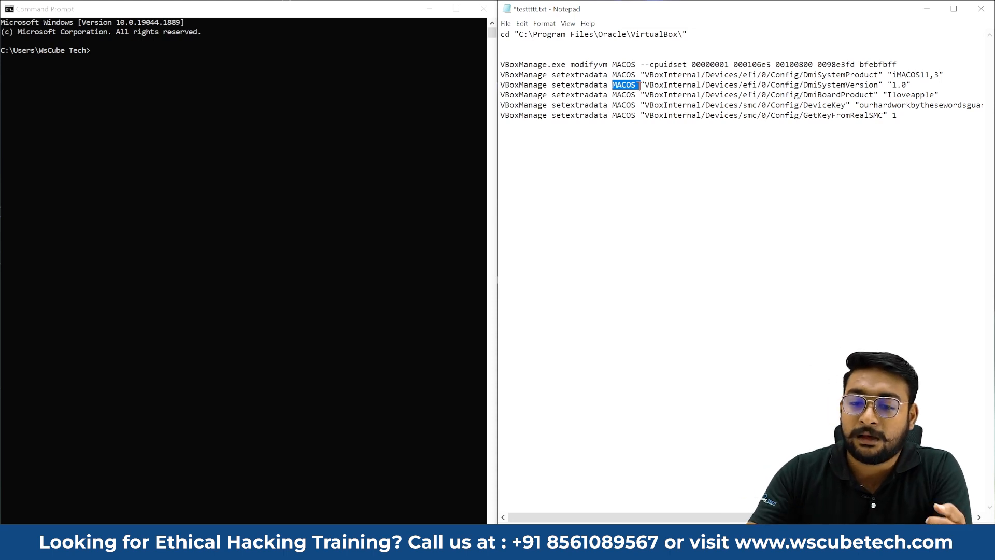
# Step: Copy the cd command from the notes and run it in Command Prompt to change to "C:\Program Files\Oracle\VirtualBox\"
pyautogui.moveTo(698, 34); pyautogui.dragTo(495, 22)
pyautogui.hotkey('ctrl', 'c')
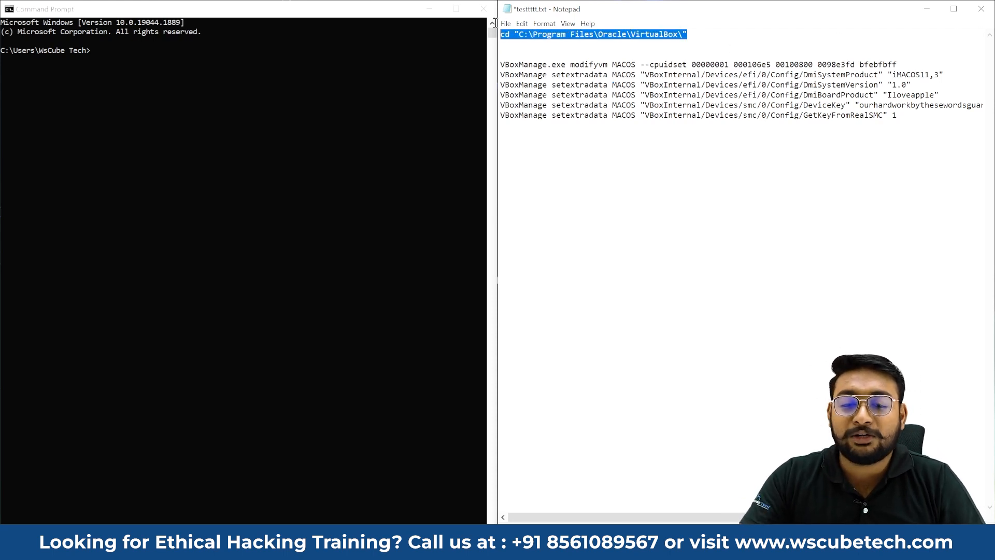
pyautogui.click(255, 111)
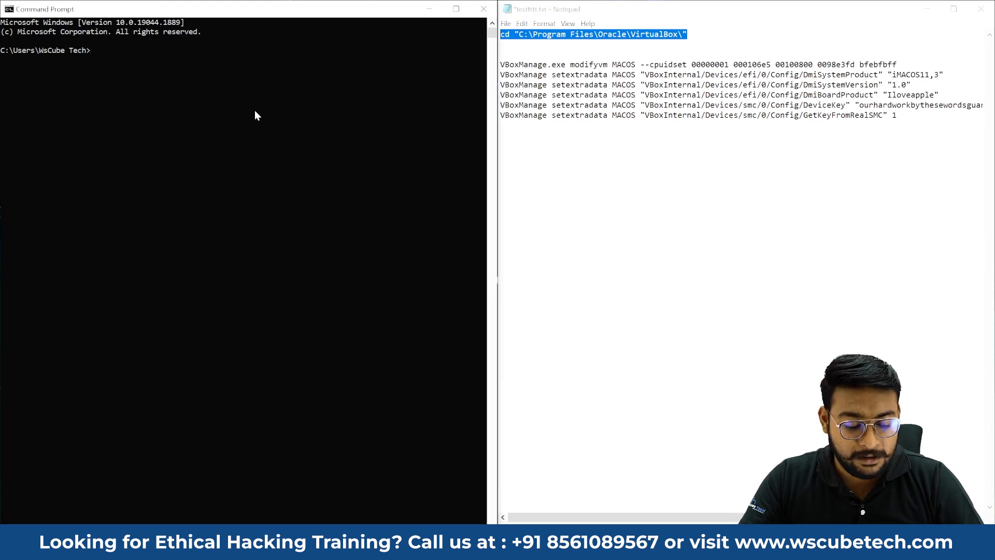
pyautogui.hotkey('ctrl', 'v')
pyautogui.press('Return')
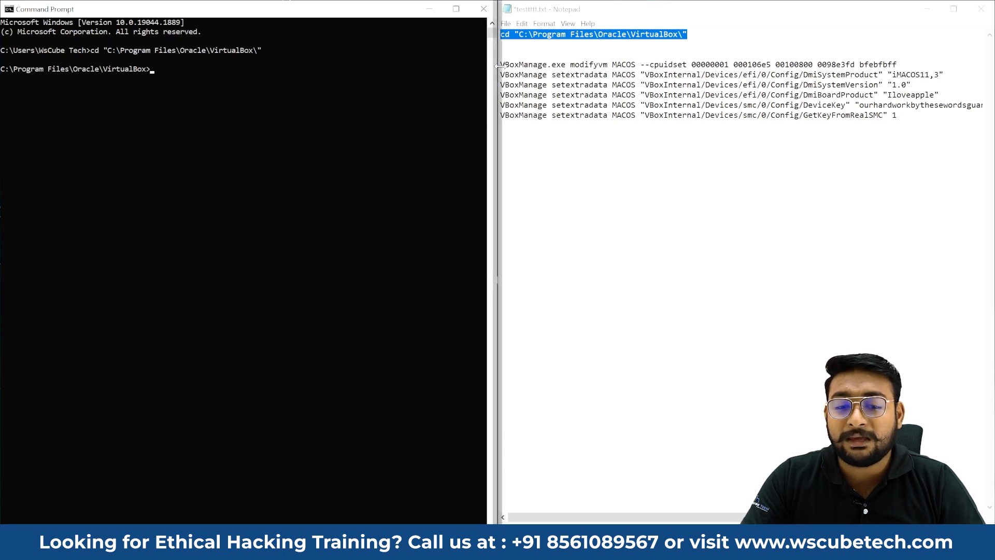
# Step: Try to run the VBoxManage modifyvm command with the --cpuidset values for MACOS in Command Prompt
pyautogui.moveTo(502, 66); pyautogui.dragTo(616, 74)
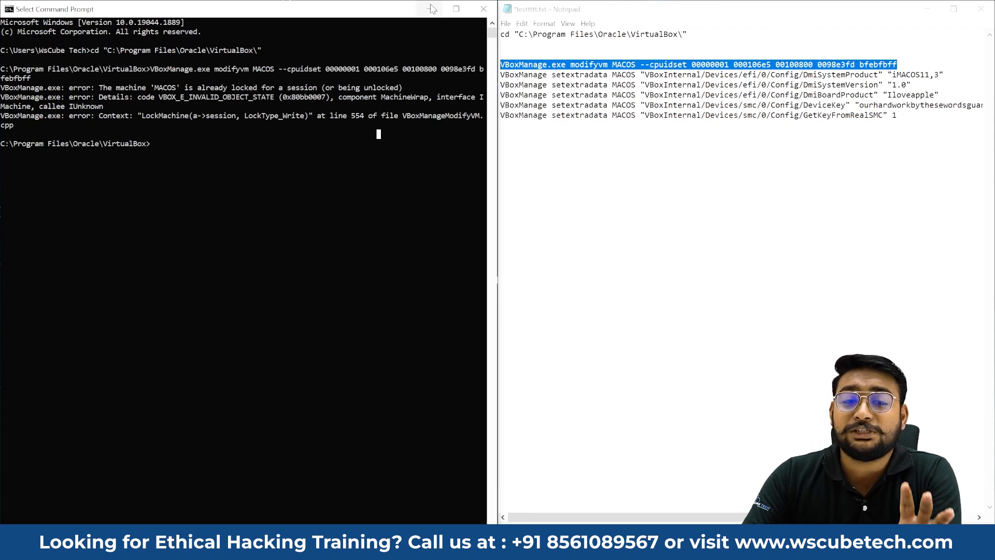
pyautogui.click(884, 140)
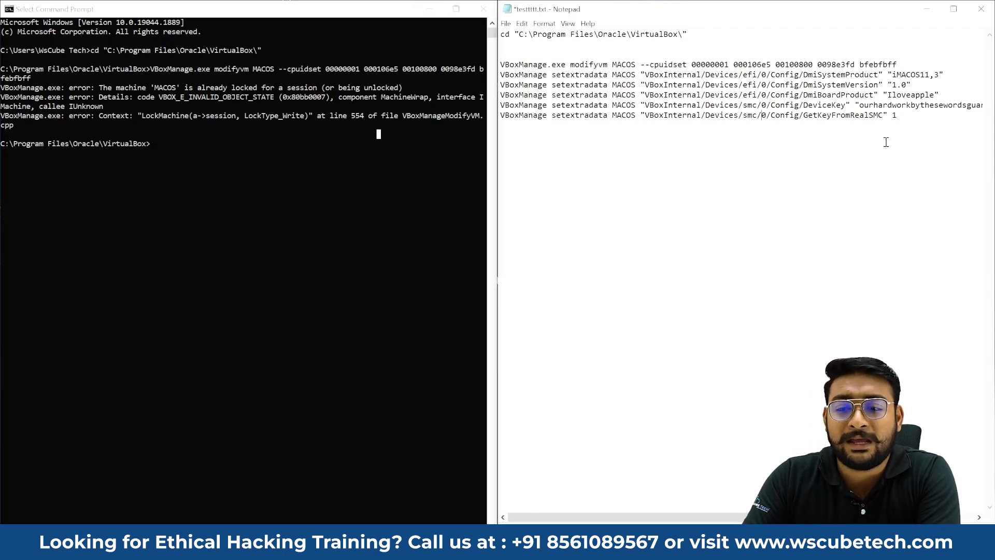
pyautogui.moveTo(933, 131); pyautogui.dragTo(521, 53)
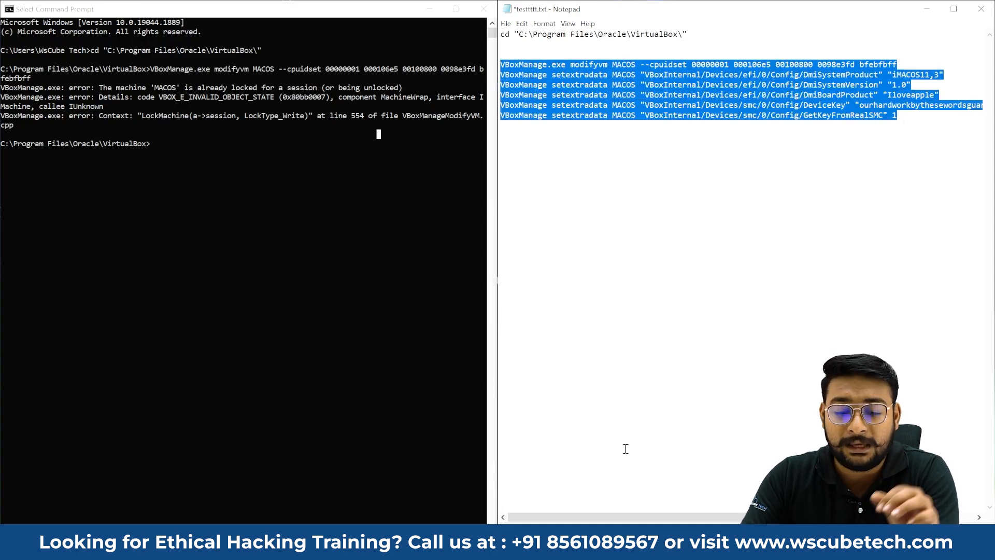
# Step: Bring up the running MACOS machine window and close it with the option to power off the machine
pyautogui.click(624, 548)
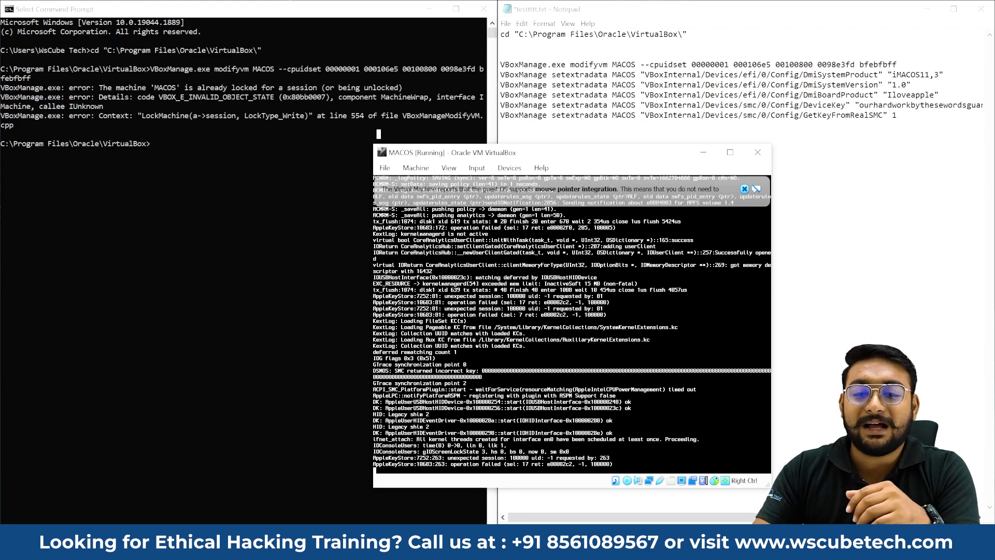
pyautogui.moveTo(608, 65); pyautogui.dragTo(525, 66)
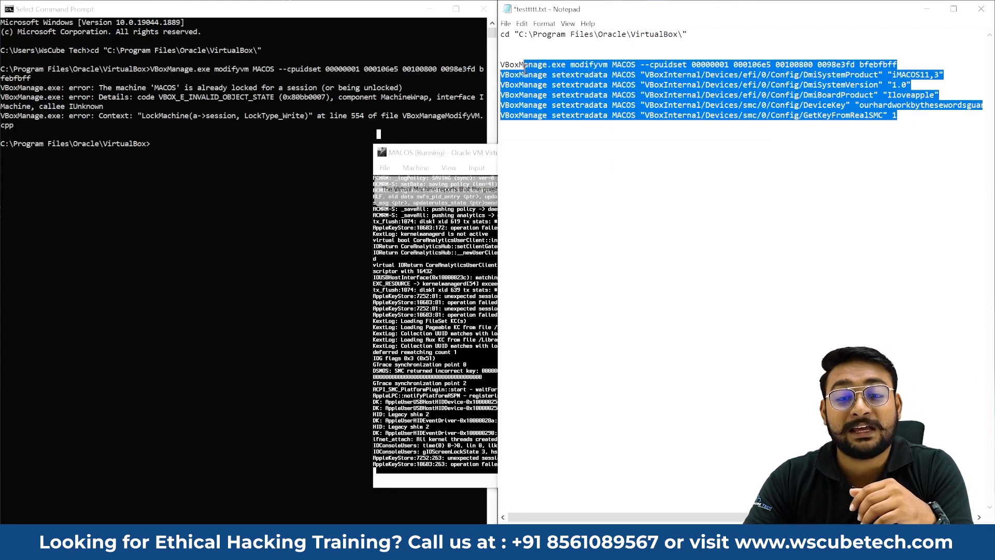
pyautogui.click(424, 187)
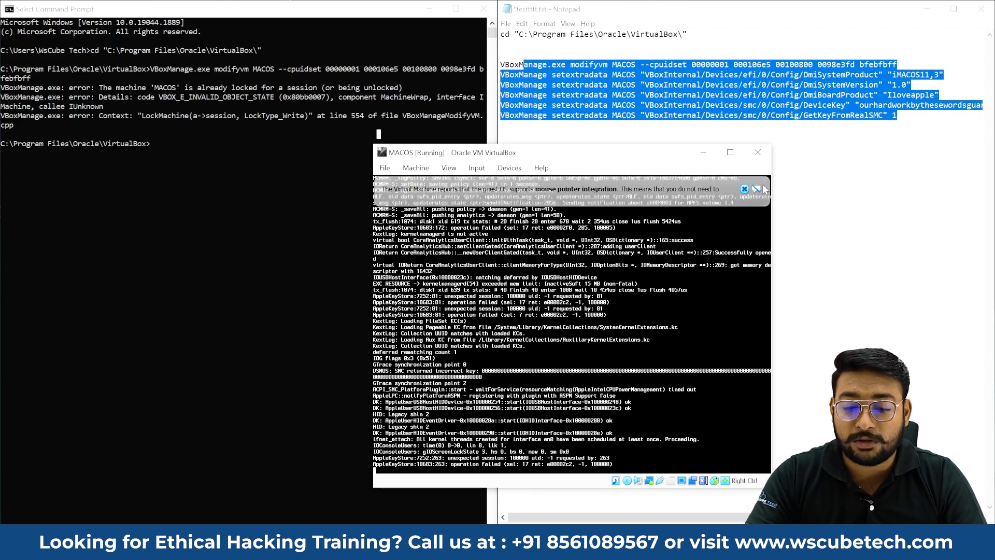
pyautogui.click(758, 151)
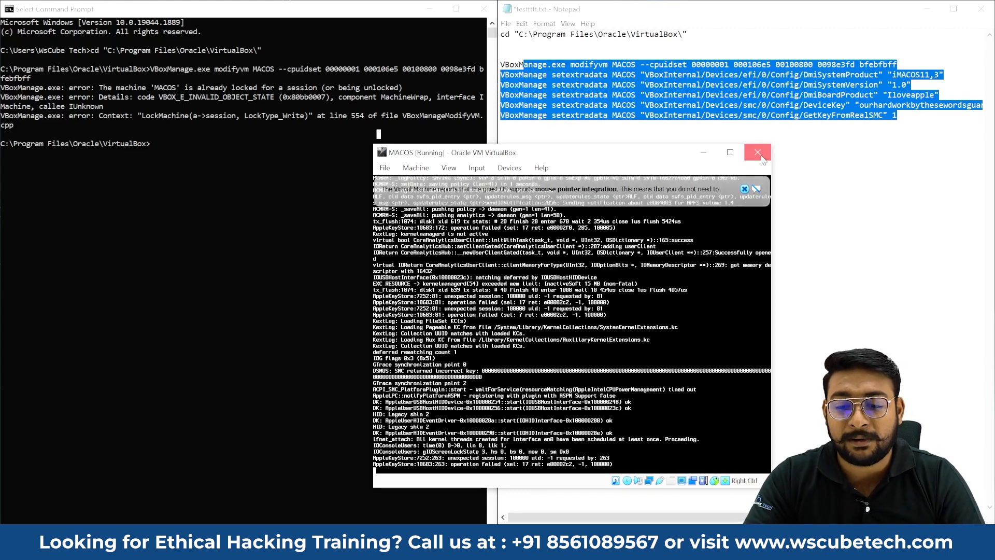
pyautogui.click(575, 336)
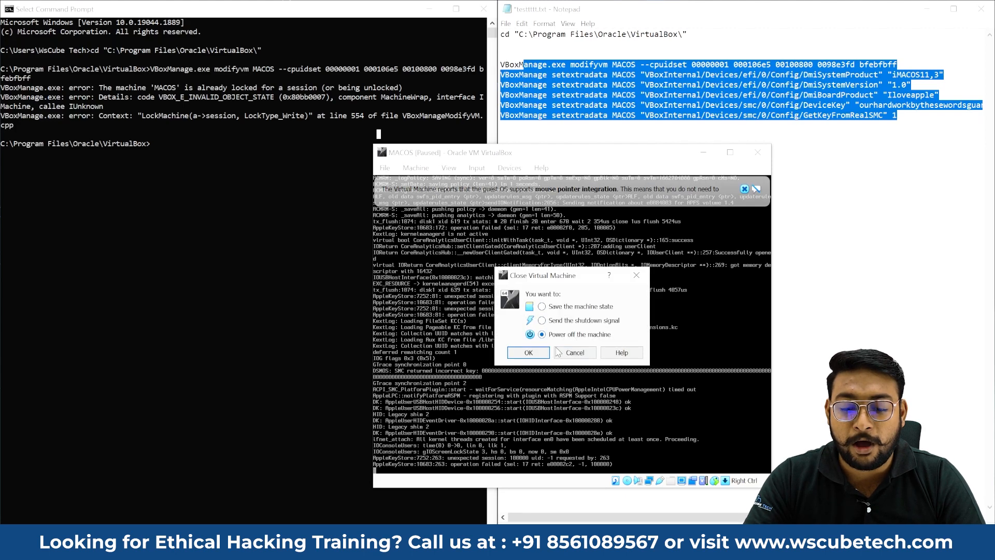
pyautogui.click(528, 353)
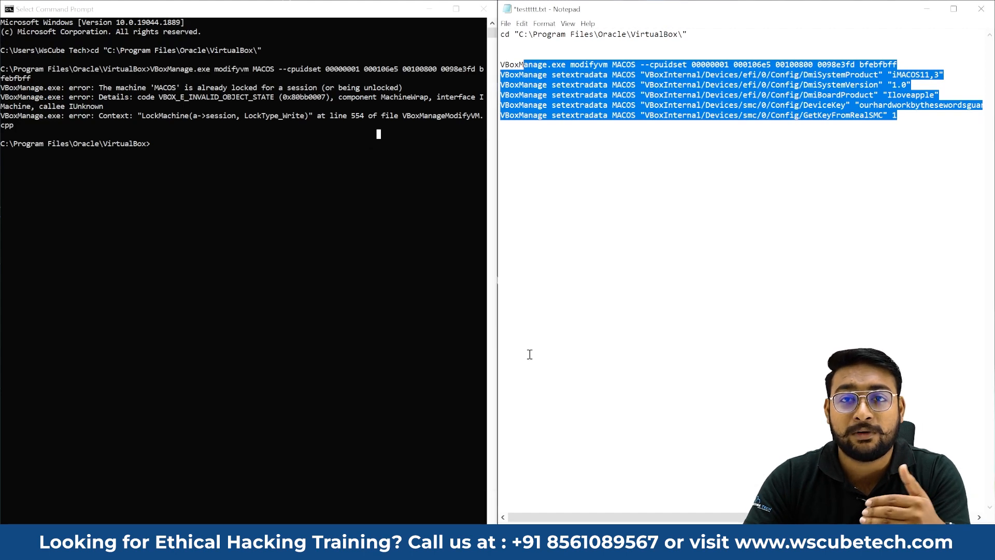
pyautogui.click(724, 224)
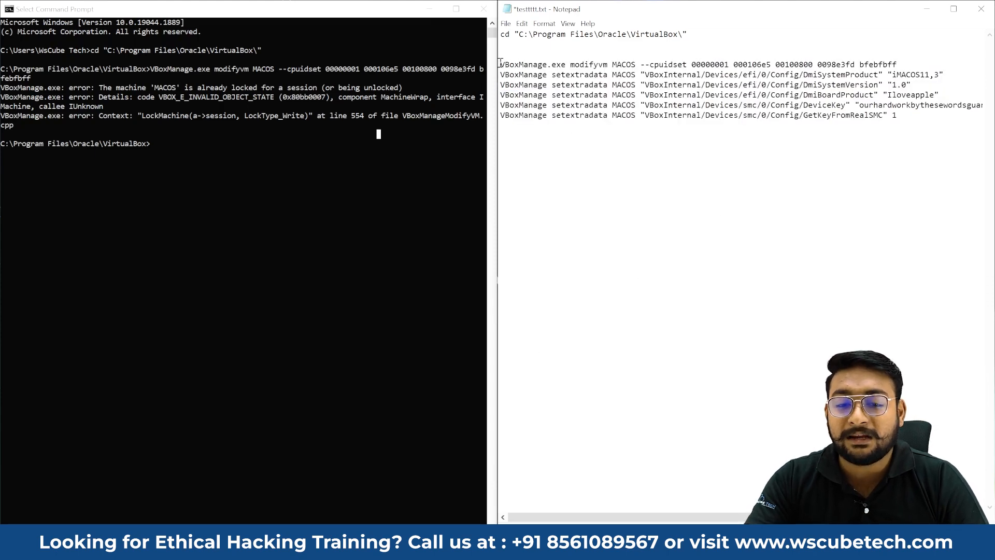
pyautogui.tripleClick(907, 63)
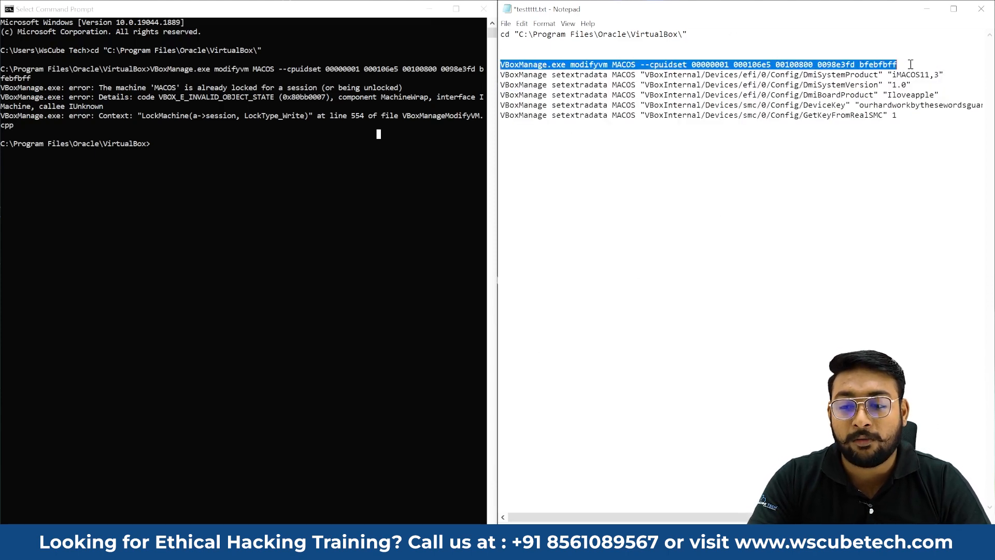
pyautogui.click(325, 210)
pyautogui.rightClick(325, 210)
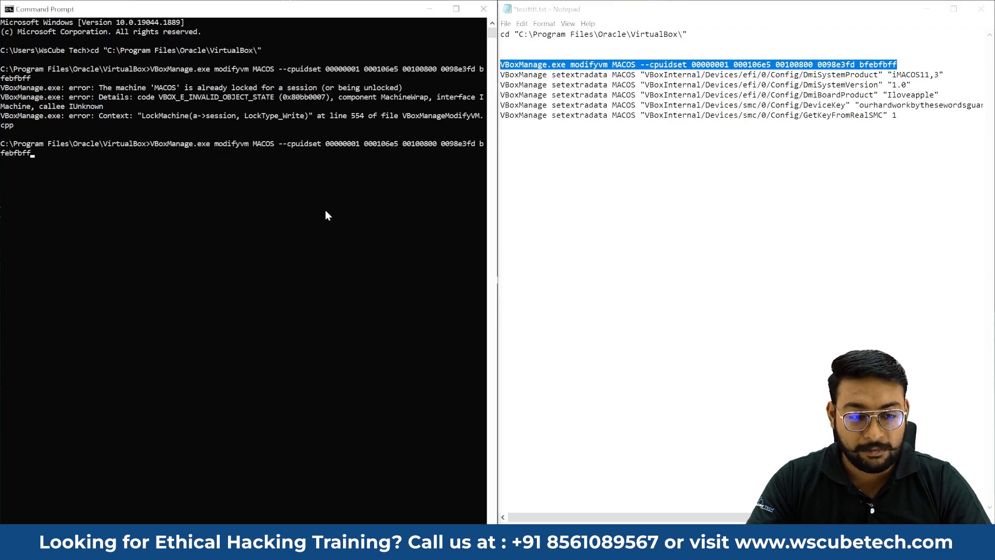
pyautogui.press('Return')
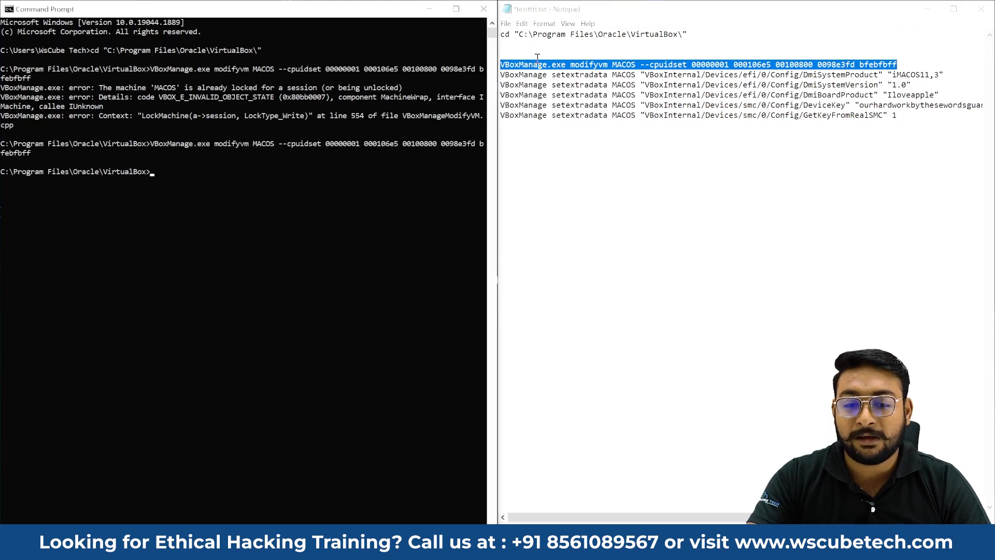
# Step: Run the five VBoxManage setextradata commands for MACOS: DmiSystemProduct "iMACOS11,3", DmiSystemVersion "1.0", DmiBoardProduct "Iloveapple", the DeviceKey, and GetKeyFromRealSMC 1
pyautogui.tripleClick(502, 75)
pyautogui.hotkey('ctrl', 'v')
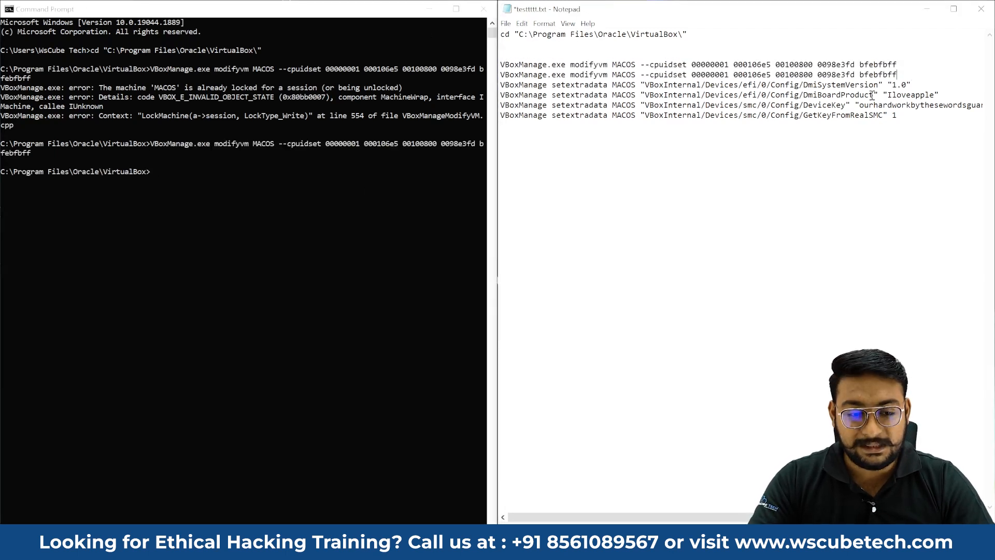
pyautogui.hotkey('ctrl', 'z')
pyautogui.hotkey('ctrl', 'c')
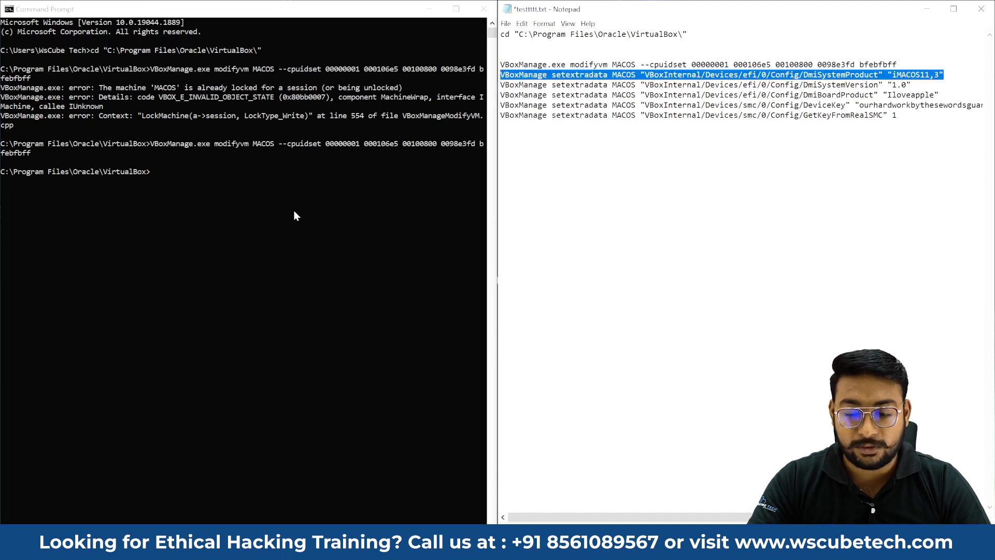
pyautogui.click(294, 211)
pyautogui.rightClick(247, 220)
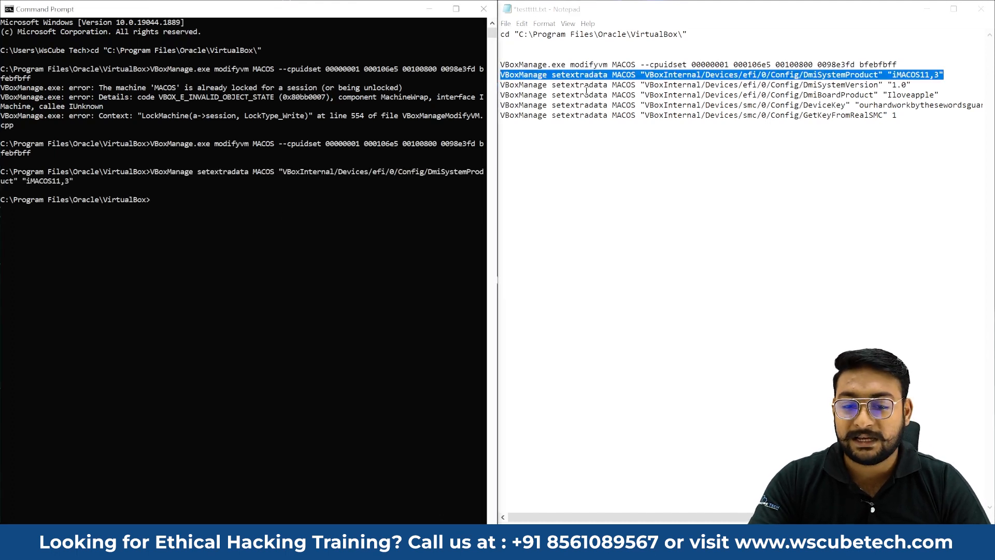
pyautogui.moveTo(910, 86); pyautogui.dragTo(501, 86)
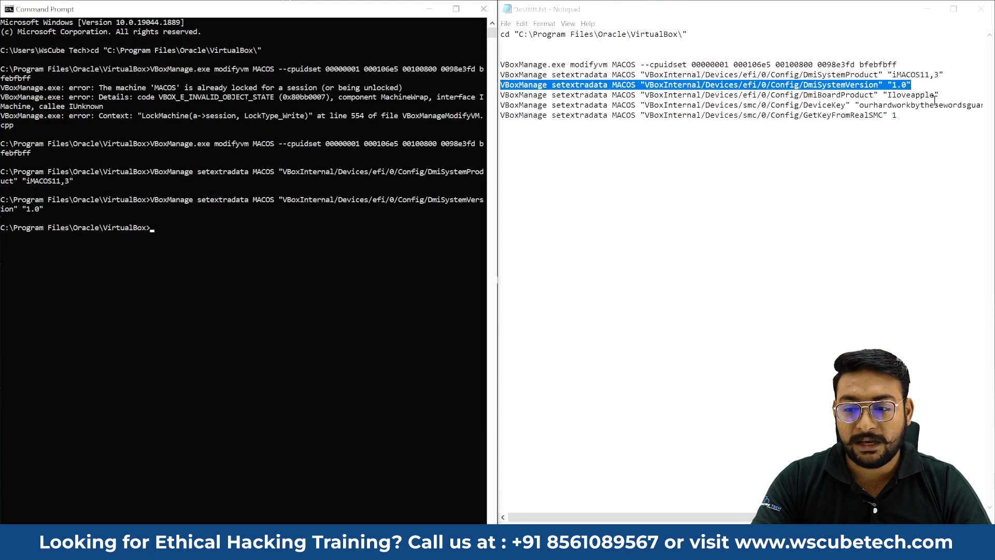
pyautogui.moveTo(938, 96); pyautogui.dragTo(501, 96)
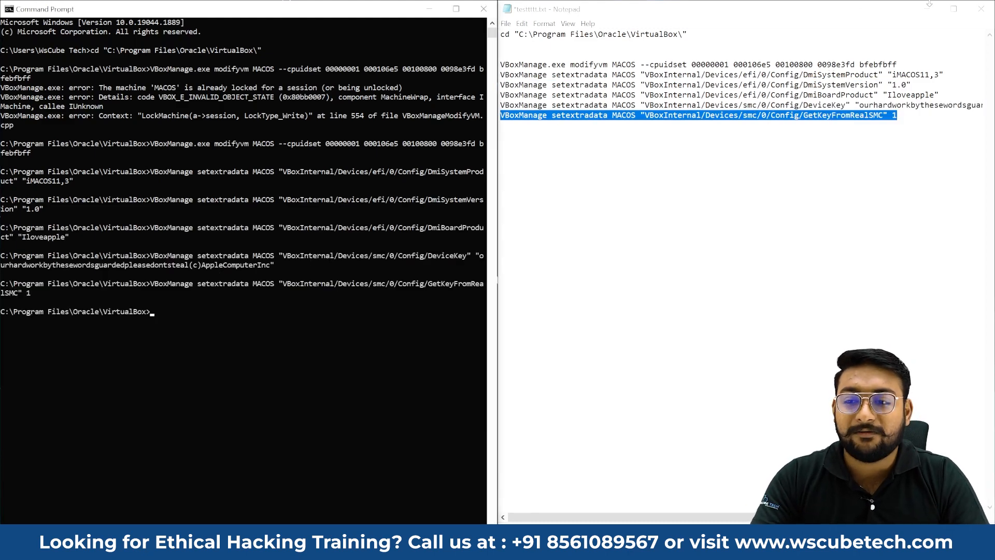
# Step: Minimize Notepad and Command Prompt, switch to the VirtualBox manager and start the MACOS machine
pyautogui.click(929, 8)
pyautogui.click(428, 9)
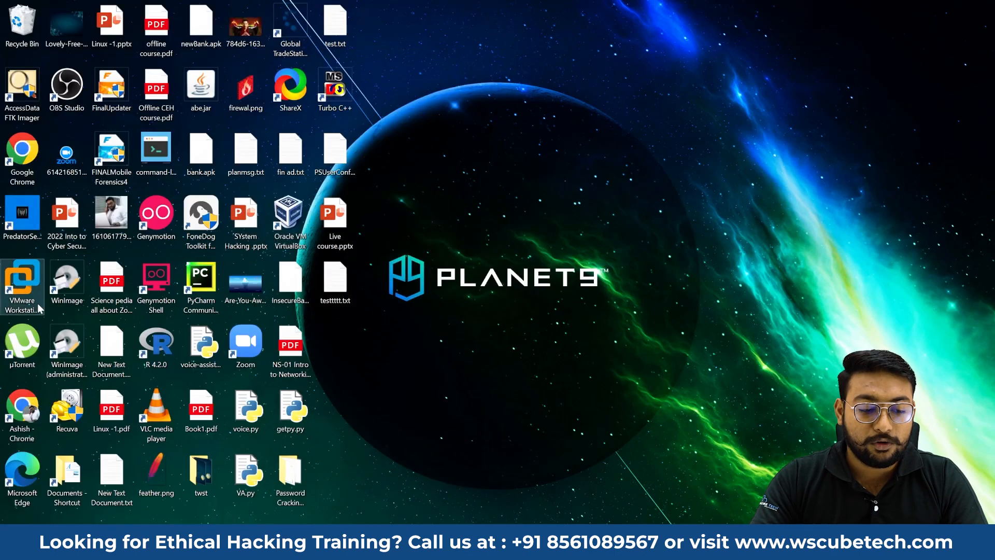
pyautogui.click(383, 546)
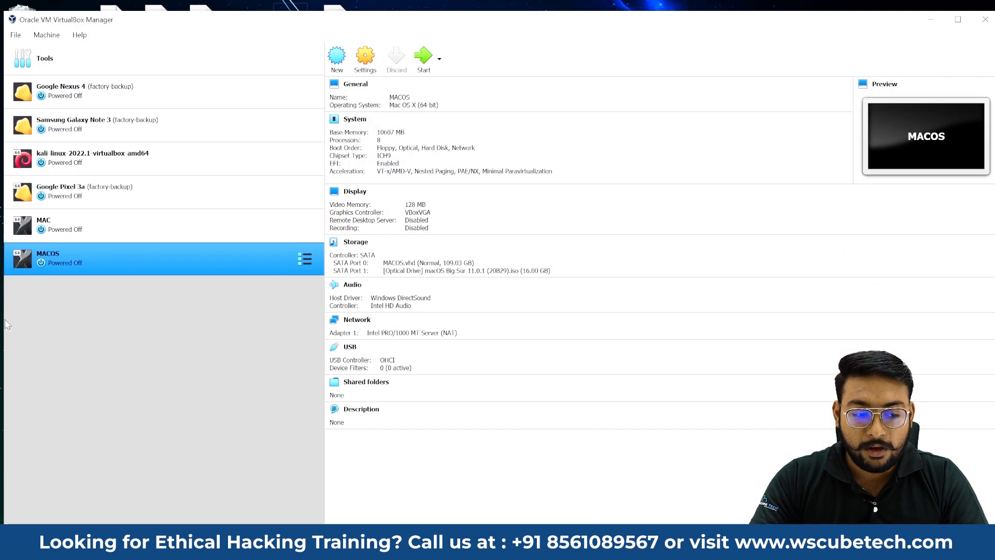
pyautogui.click(422, 59)
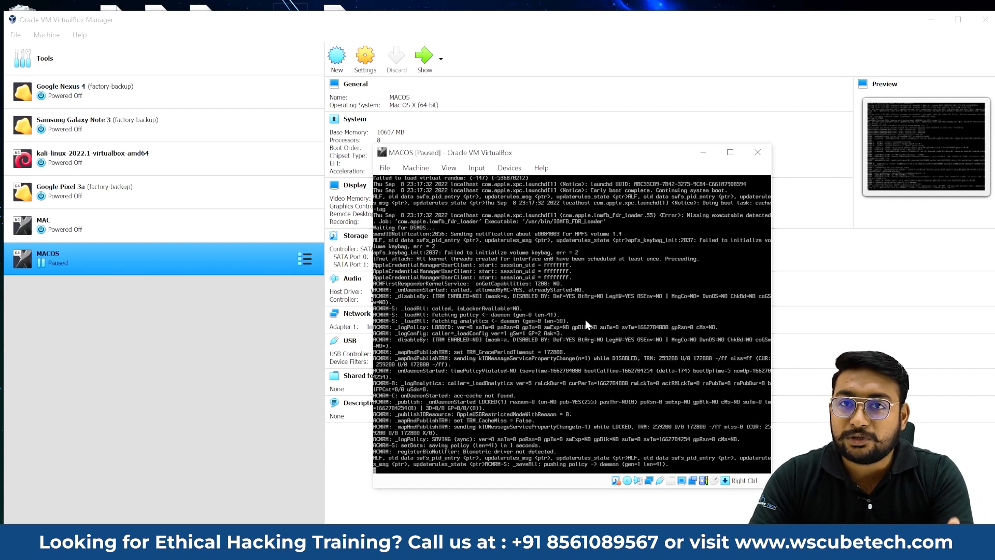
# Step: Resume the paused MACOS virtual machine and bring its window to the front
pyautogui.rightClick(83, 260)
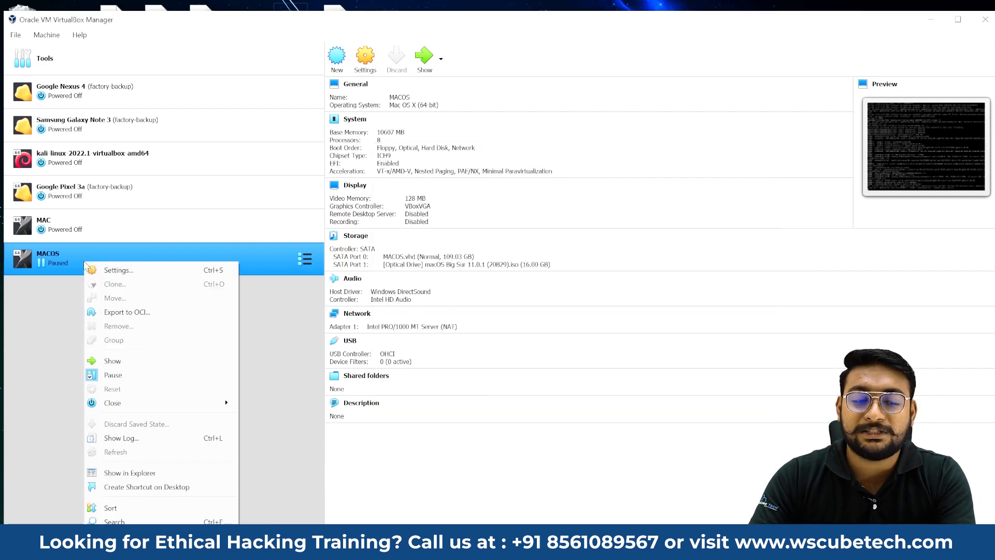
pyautogui.click(107, 378)
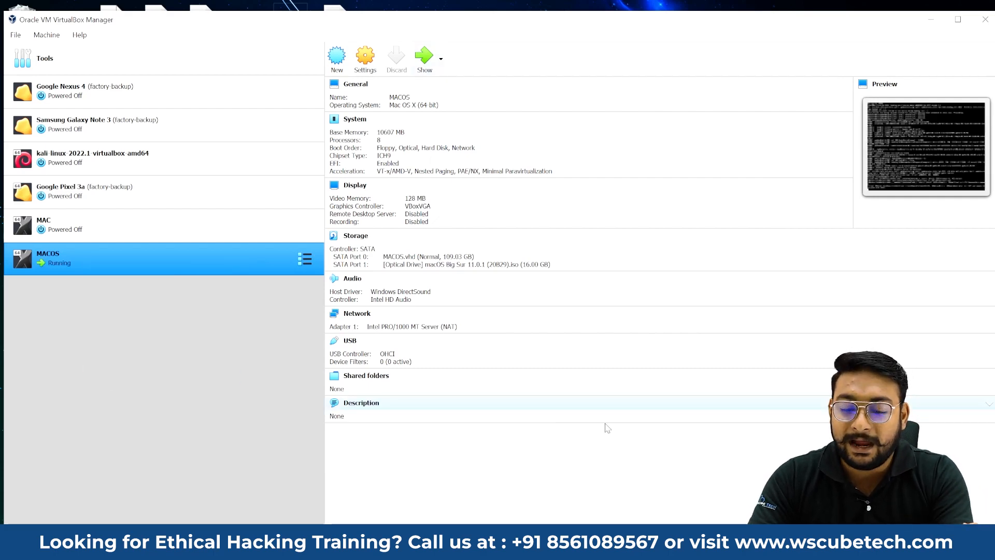
pyautogui.click(645, 544)
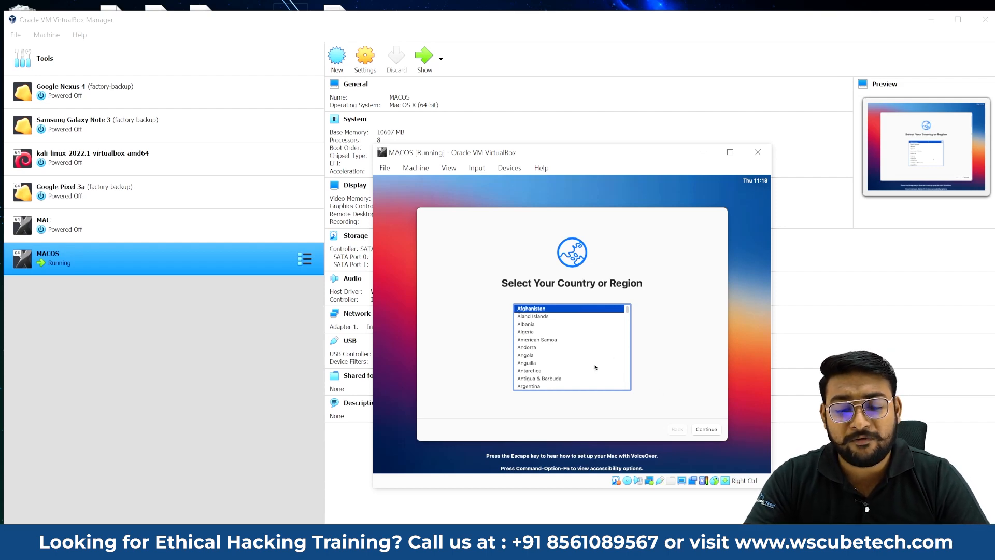
# Step: Choose India as the country or region in macOS setup and accept the suggested written and spoken languages
pyautogui.write('india')
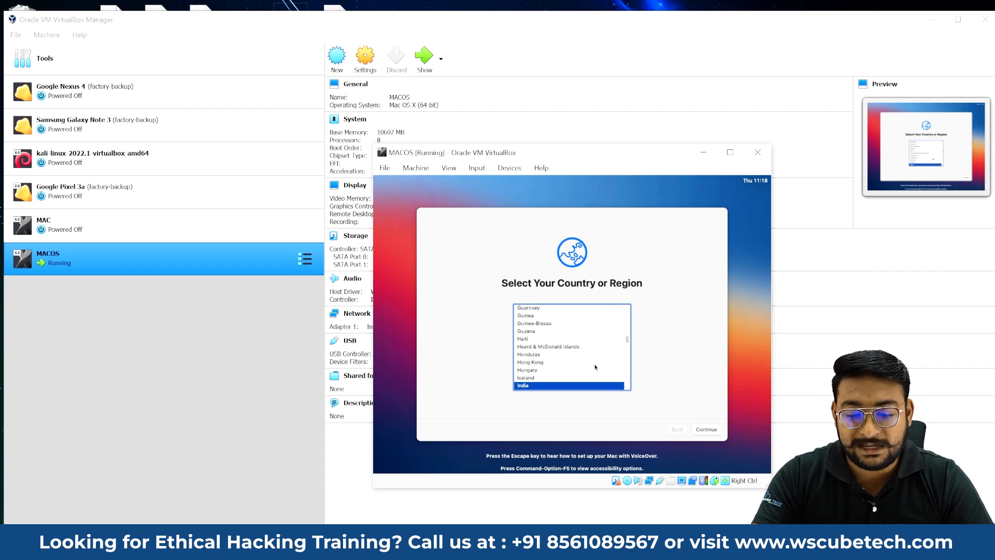
pyautogui.click(706, 429)
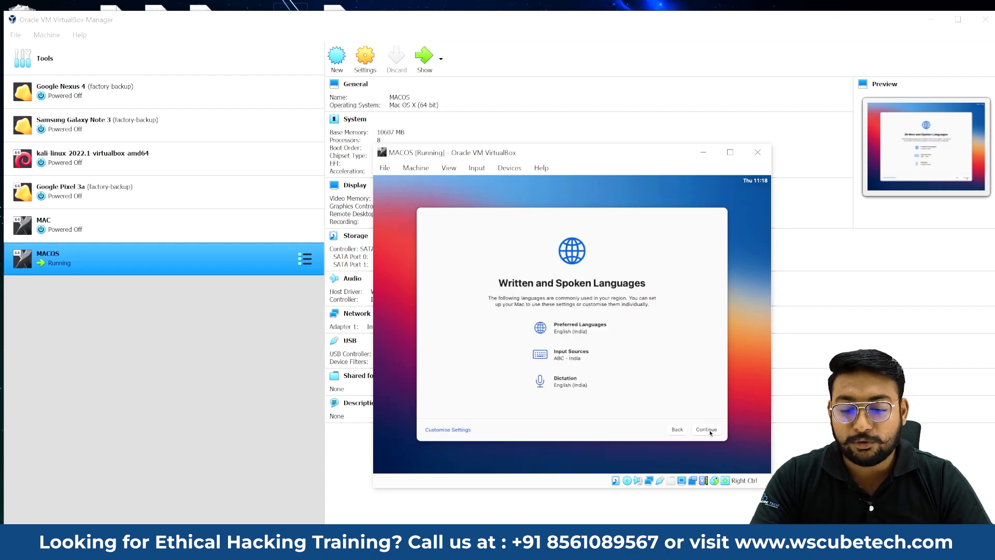
pyautogui.click(710, 432)
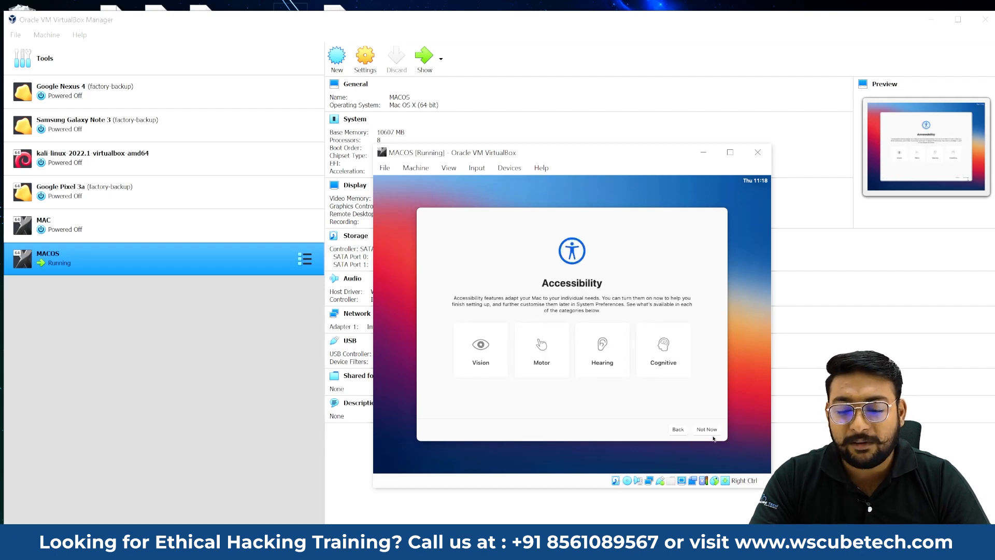
# Step: Skip the Accessibility options and decline to transfer information with Migration Assistant
pyautogui.click(710, 432)
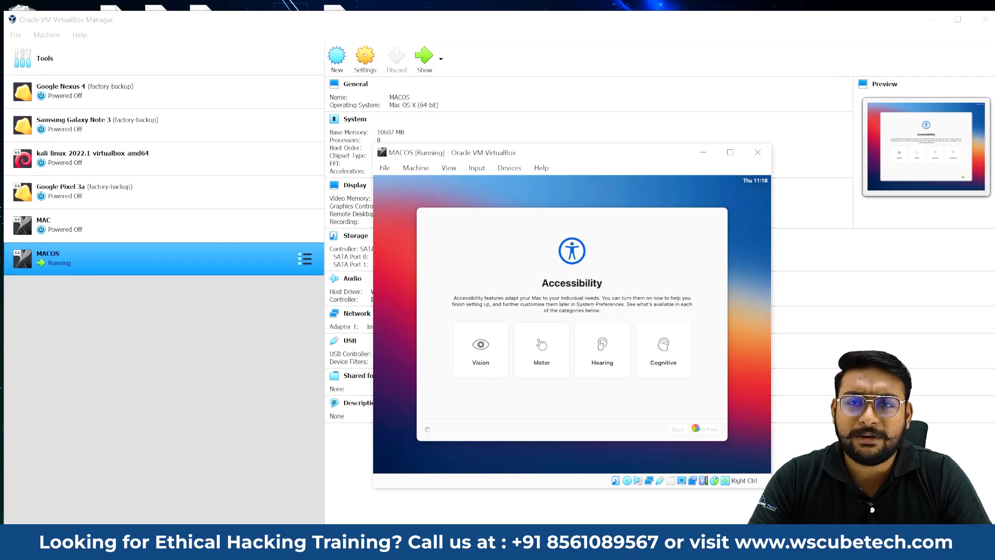
pyautogui.click(712, 430)
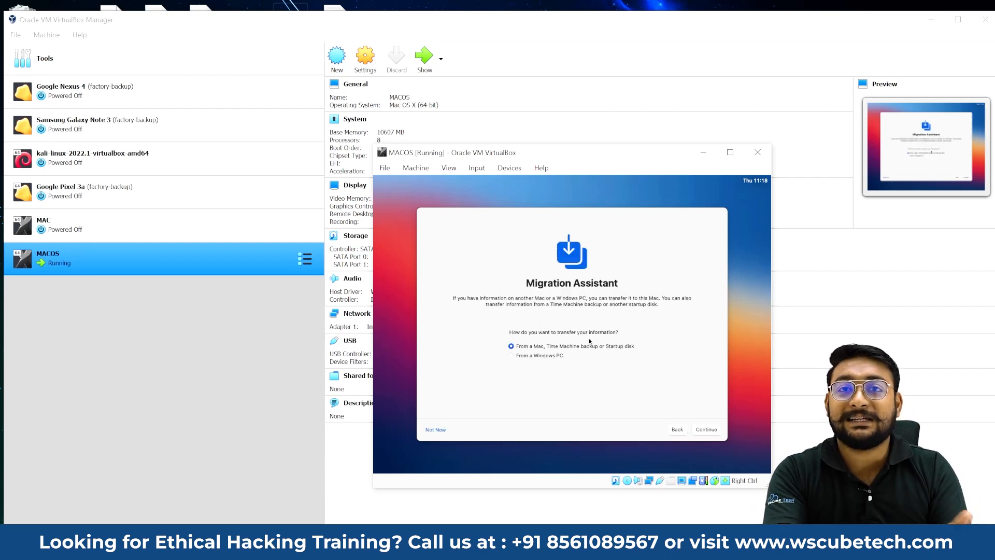
pyautogui.click(434, 429)
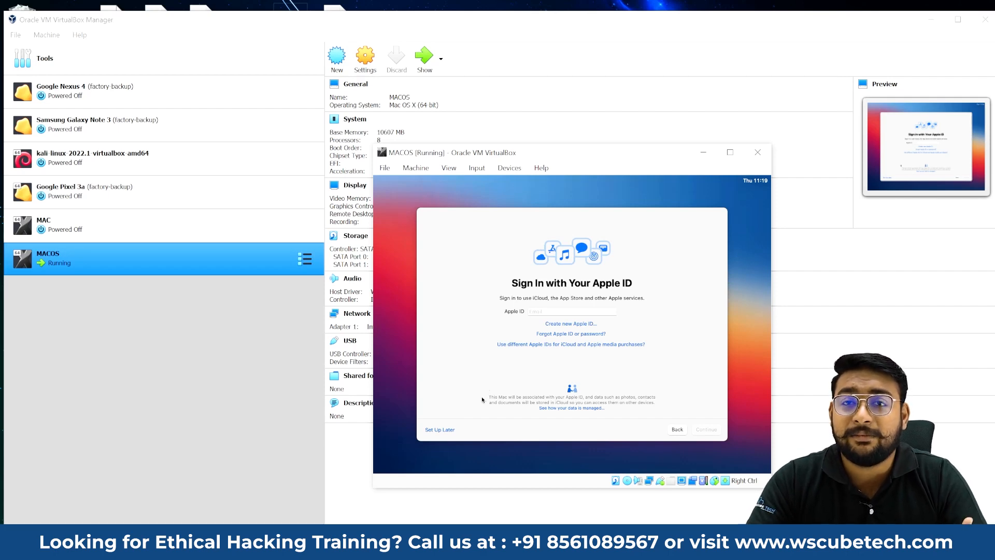
# Step: Skip signing in with an Apple ID and agree to the macOS Software Licence Agreement
pyautogui.click(444, 432)
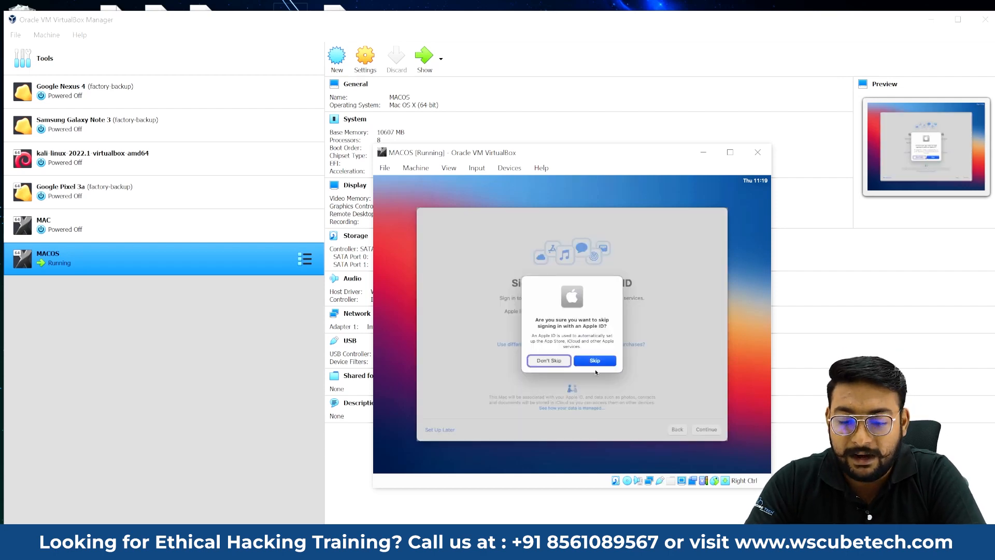
pyautogui.click(595, 361)
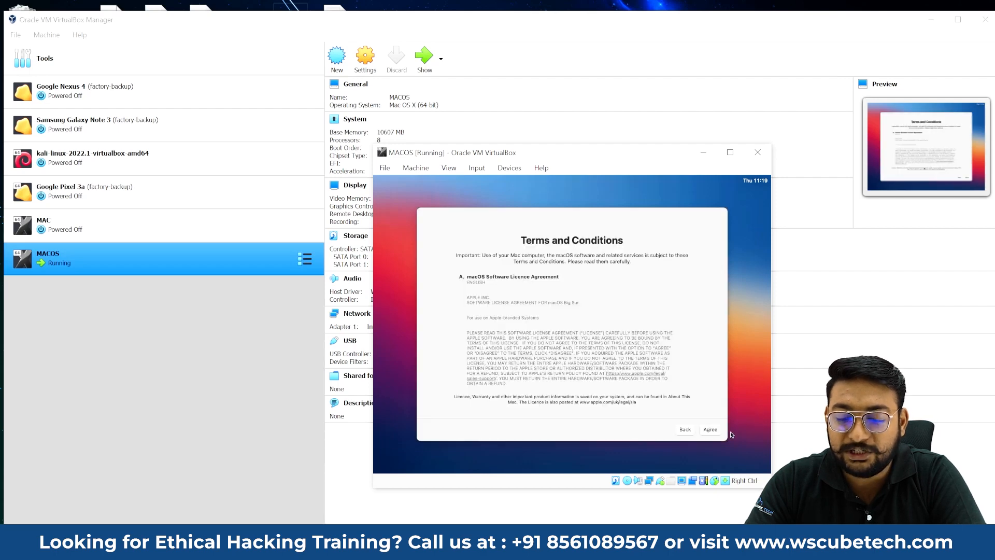
pyautogui.click(710, 429)
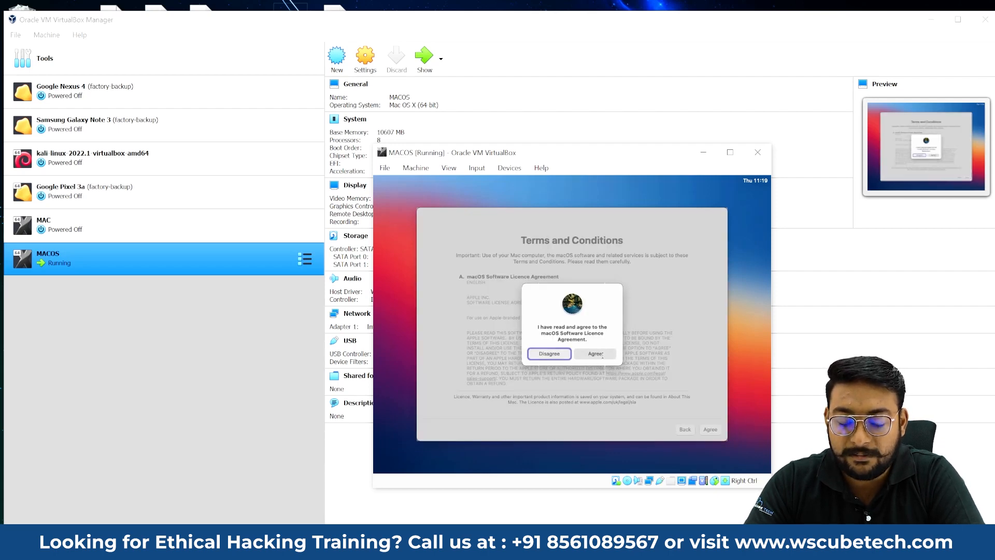
pyautogui.click(595, 354)
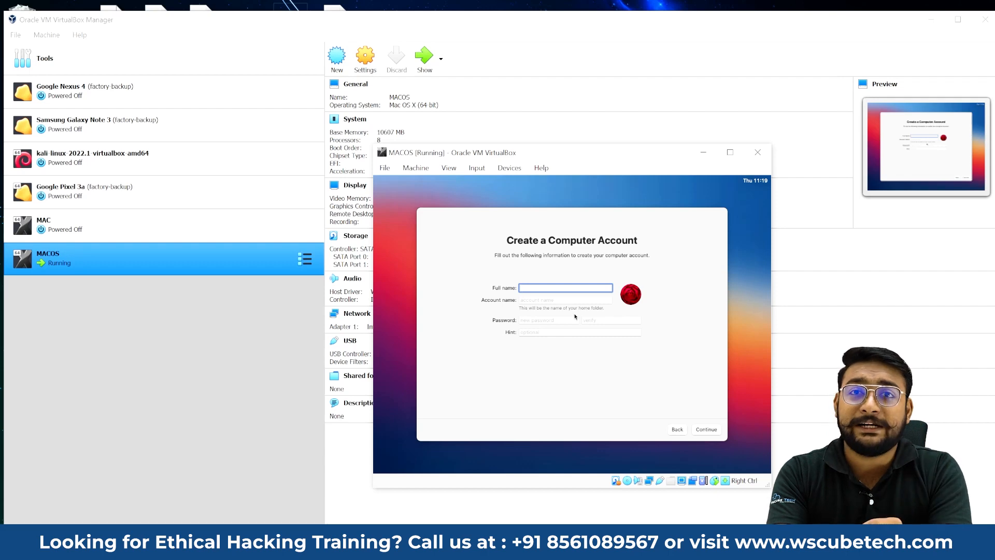